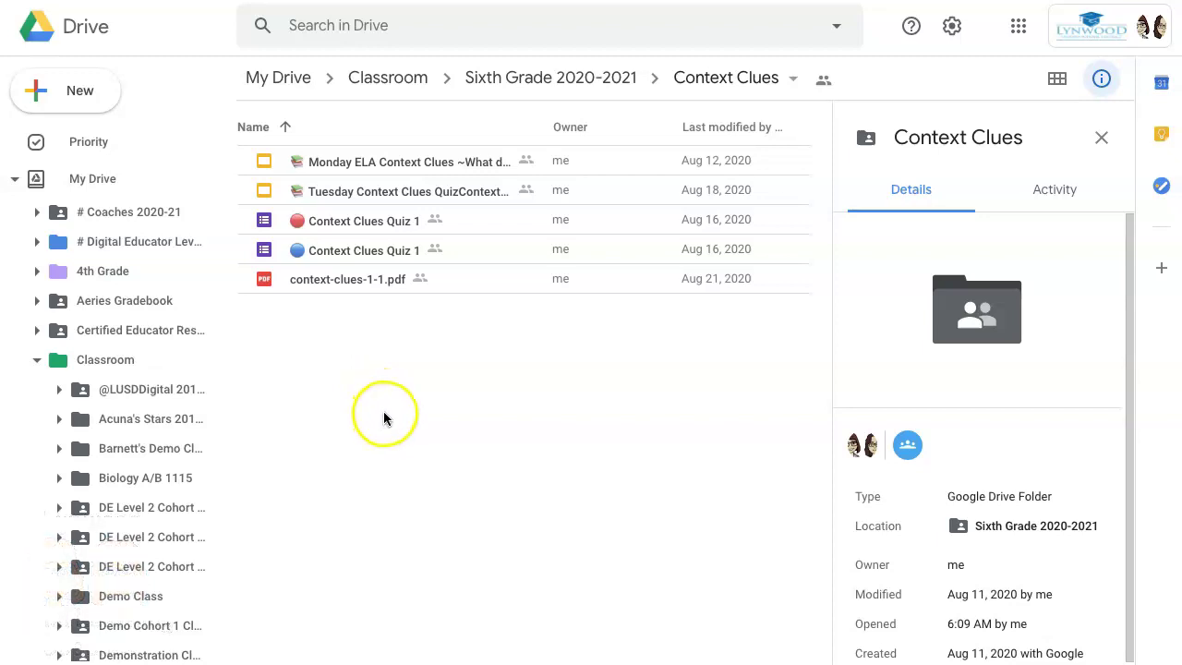
Show the apps available for opening context-clues-1-1.pdf in the Context Clues folder.
right_click(351, 285)
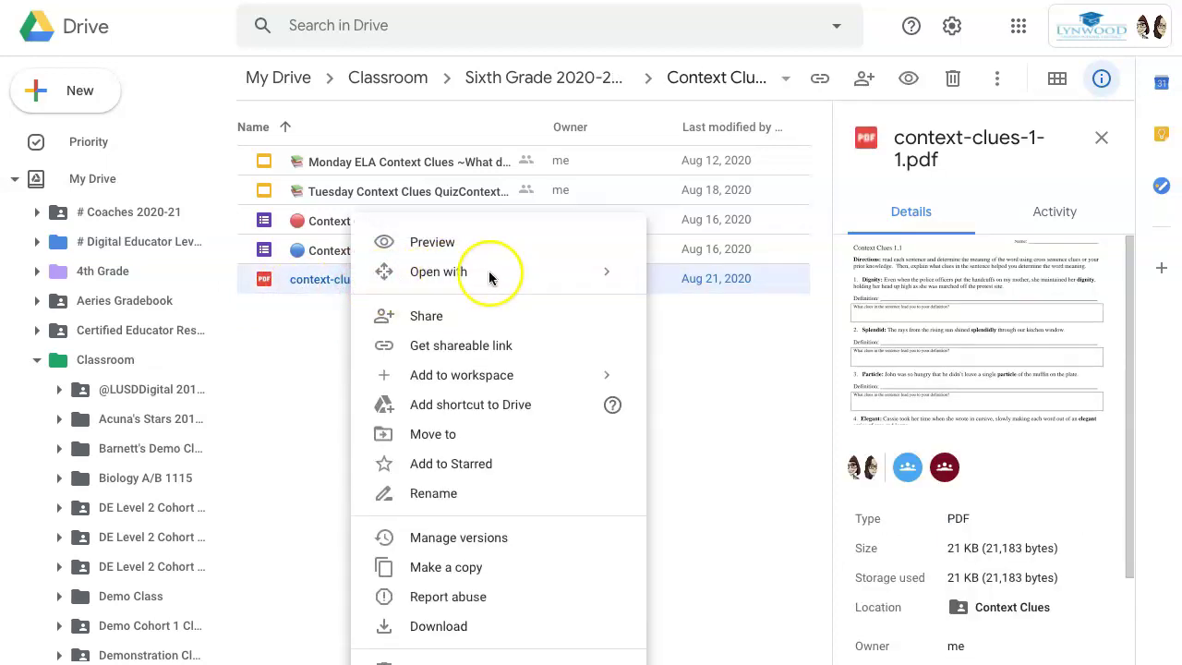
left_click(606, 271)
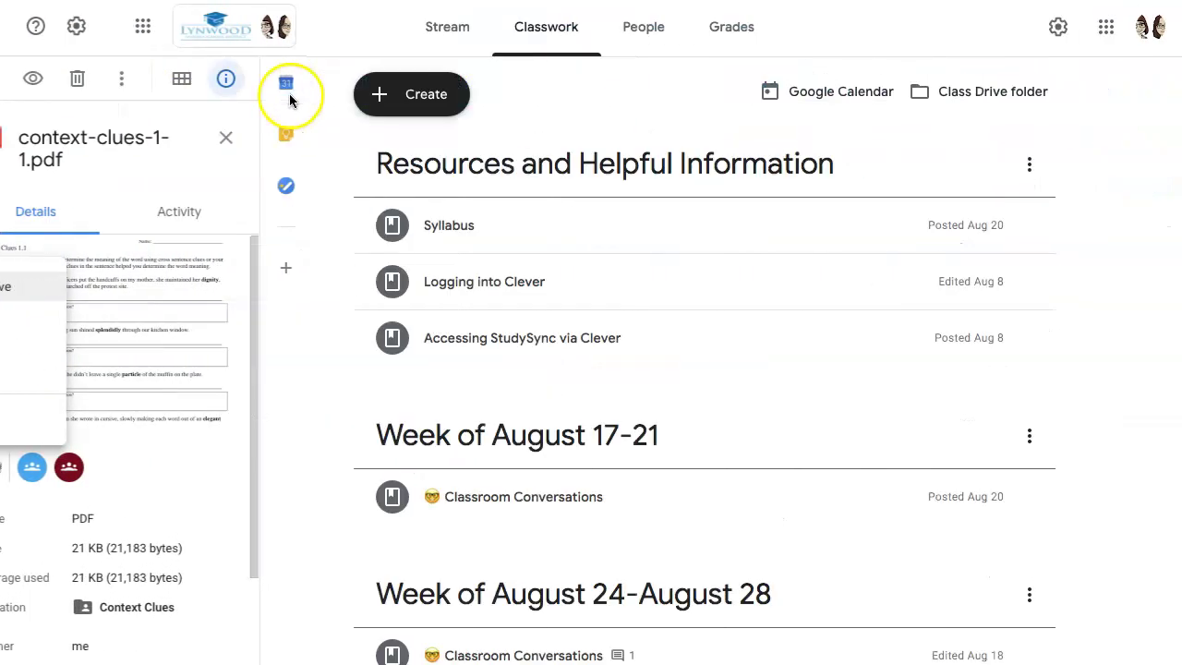
Create an assignment titled "📚 Wednesday ELA Context Clues Practice" with instructions to complete the attachment in Adobe Acrobat for Google Drive, save and turn it in.
left_click(385, 93)
left_click(388, 153)
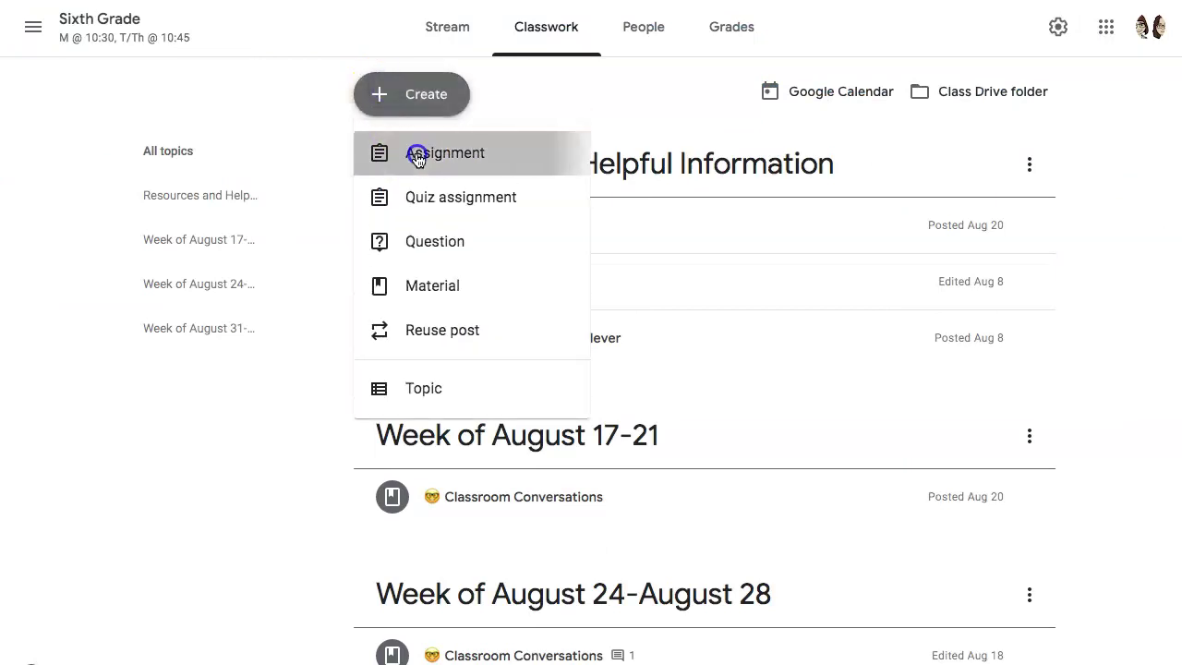
type("📚 Wednesday ELA Context Clues Practice")
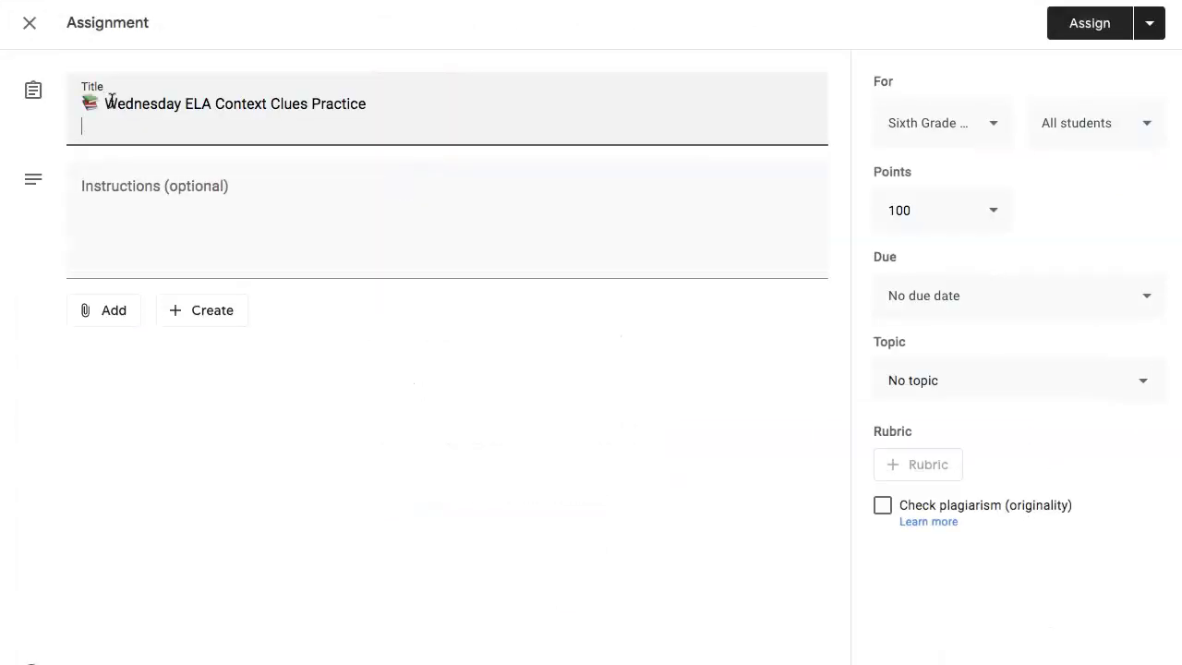
left_click(107, 155)
type("Students, Please complete the attached assignment. Open your work using Adobe Acrobat for Google Drive Be sure you SAVE when you complete the work in Adobe Acrobat for Google Drive When you have completed the assignment, turn in your work via the Turn it in Button on the right. Have a great day!")
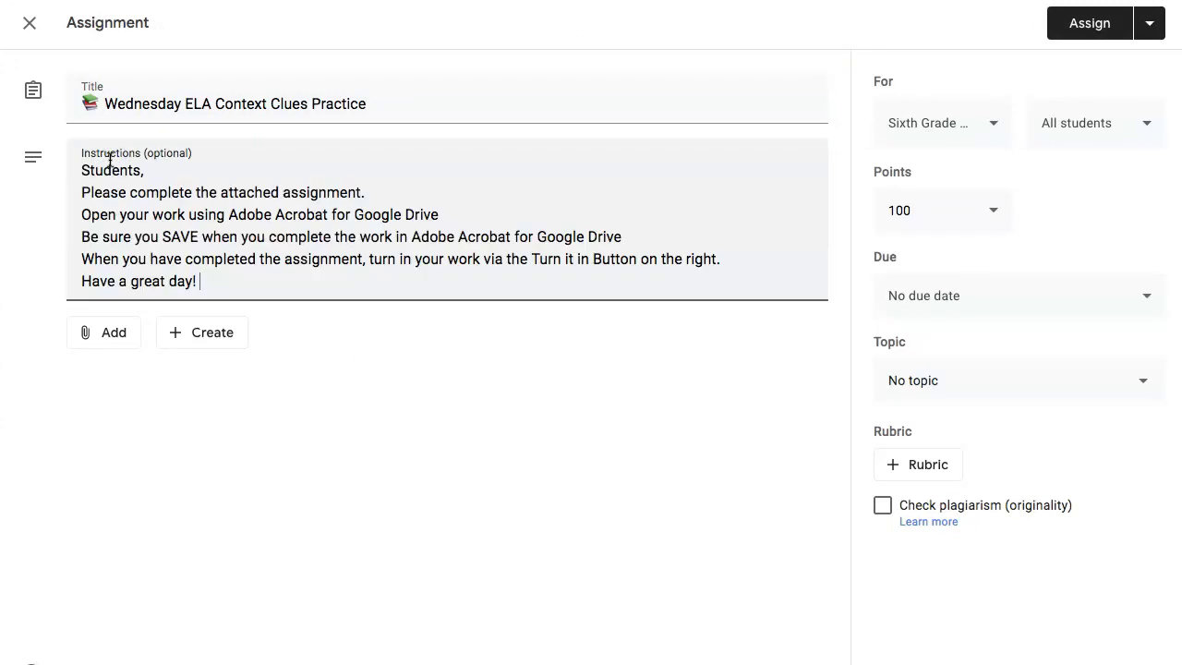
Attach context-clues-1-1.pdf from Google Drive to the assignment and set it to make a copy for each student.
left_click(107, 336)
left_click(123, 381)
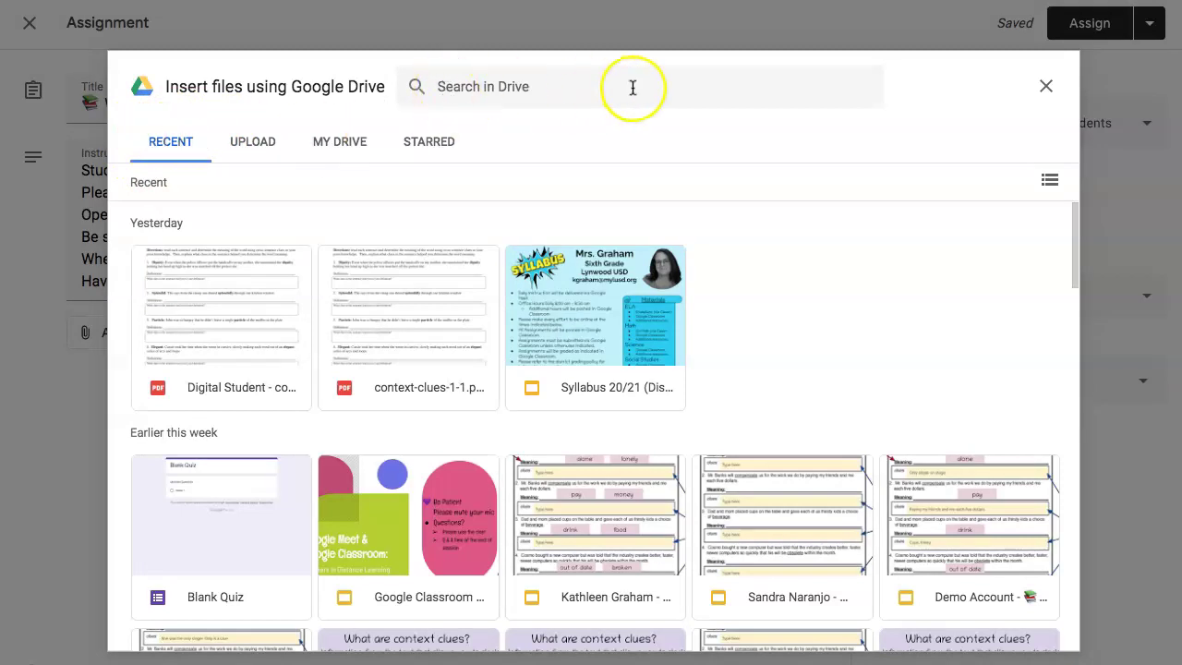
left_click(397, 319)
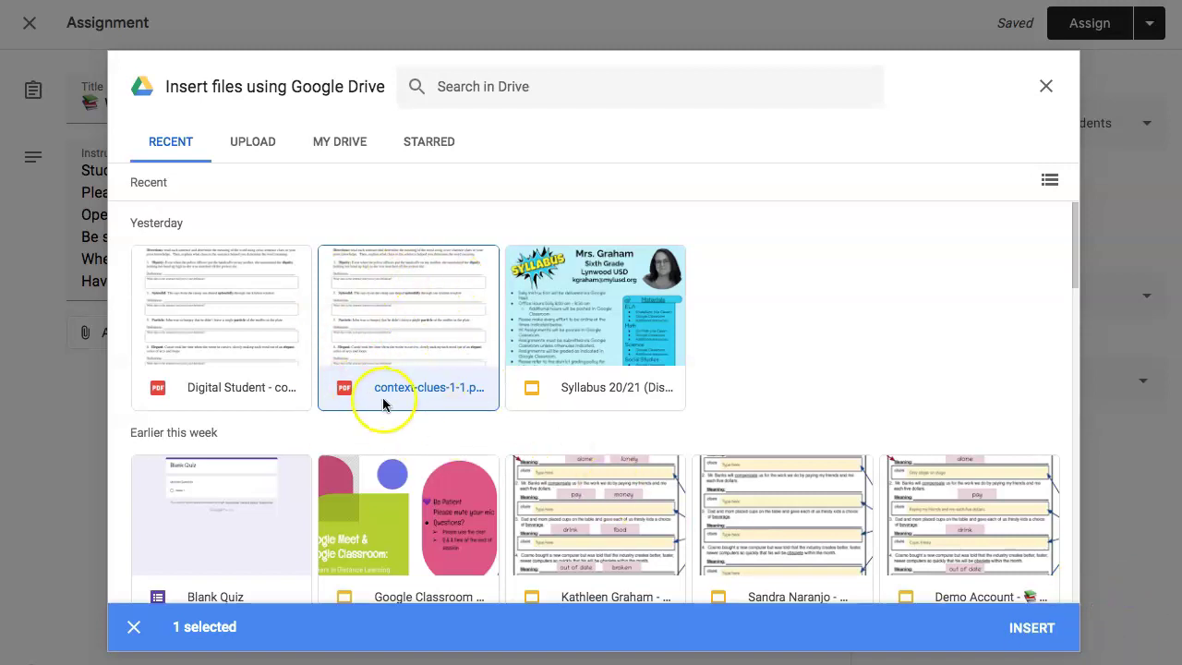
left_click(1032, 628)
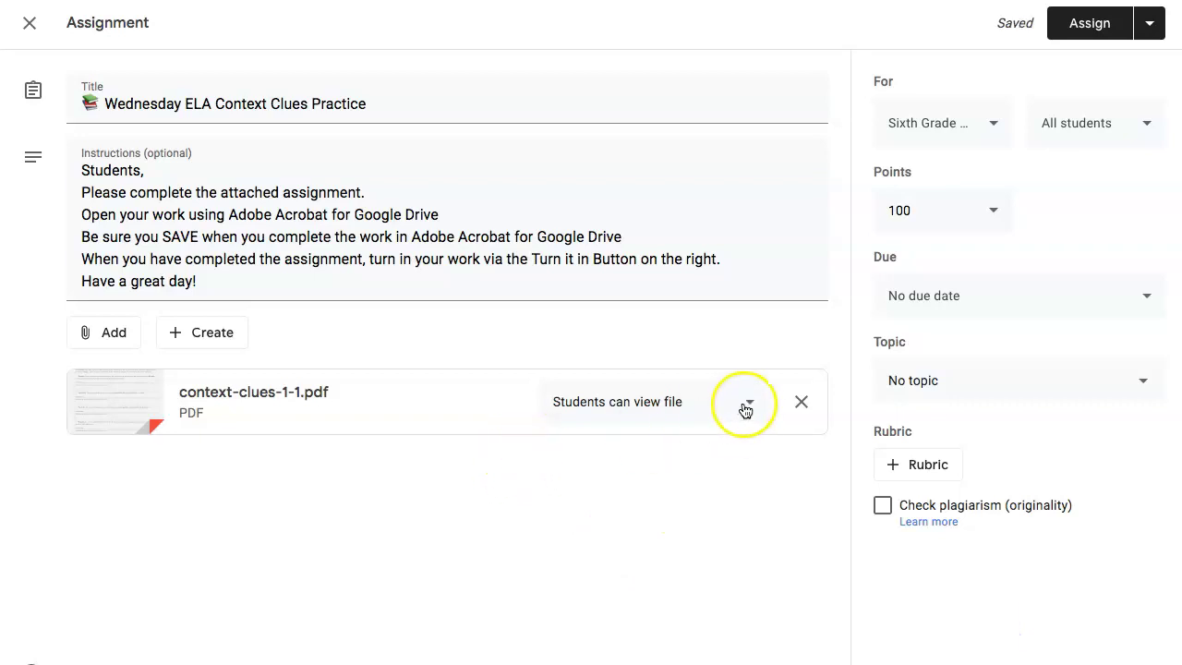
left_click(748, 406)
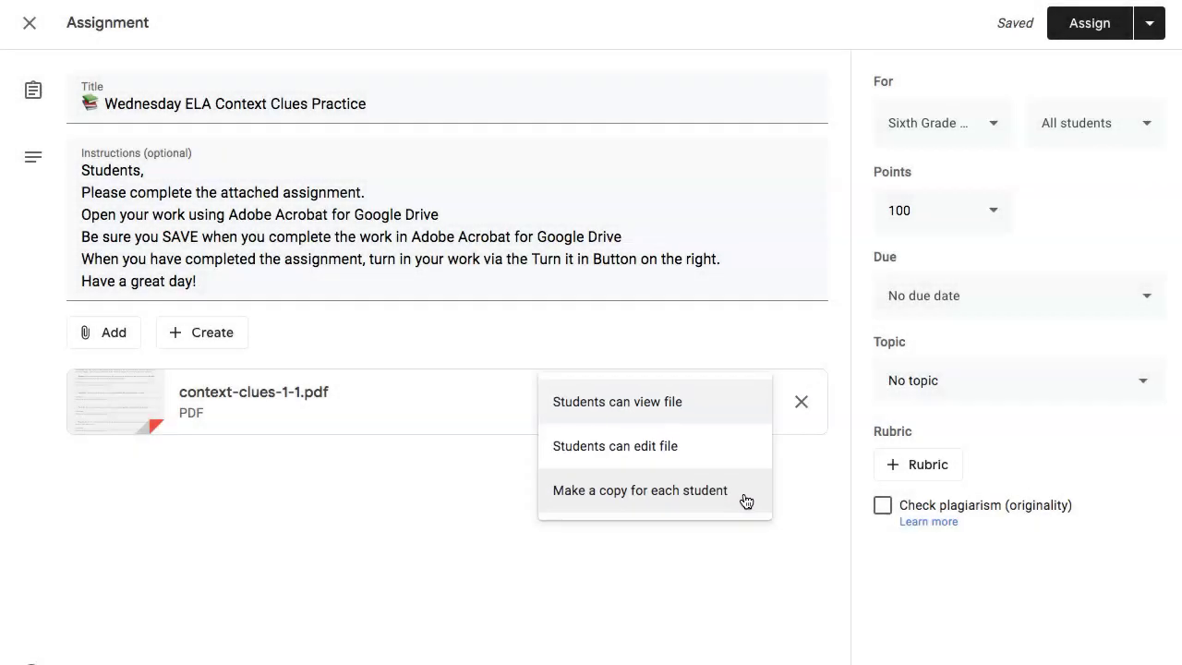
left_click(746, 499)
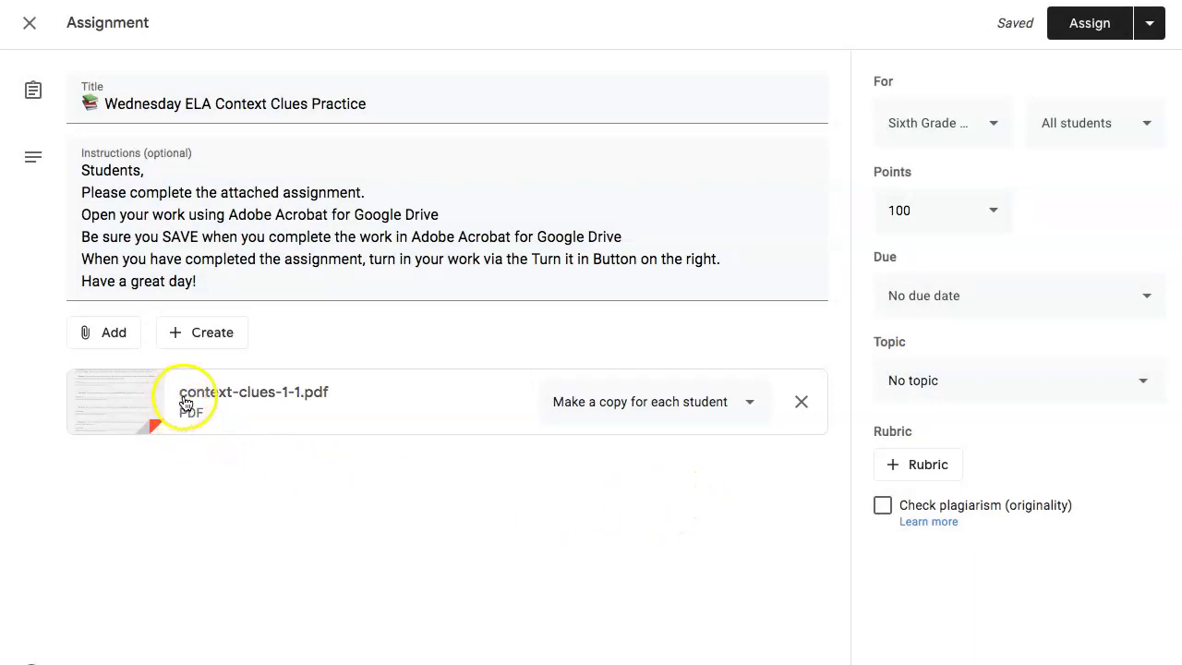
mouse_move(184, 402)
left_mouse_down()
mouse_move(174, 404)
mouse_move(308, 401)
mouse_move(505, 482)
left_mouse_up()
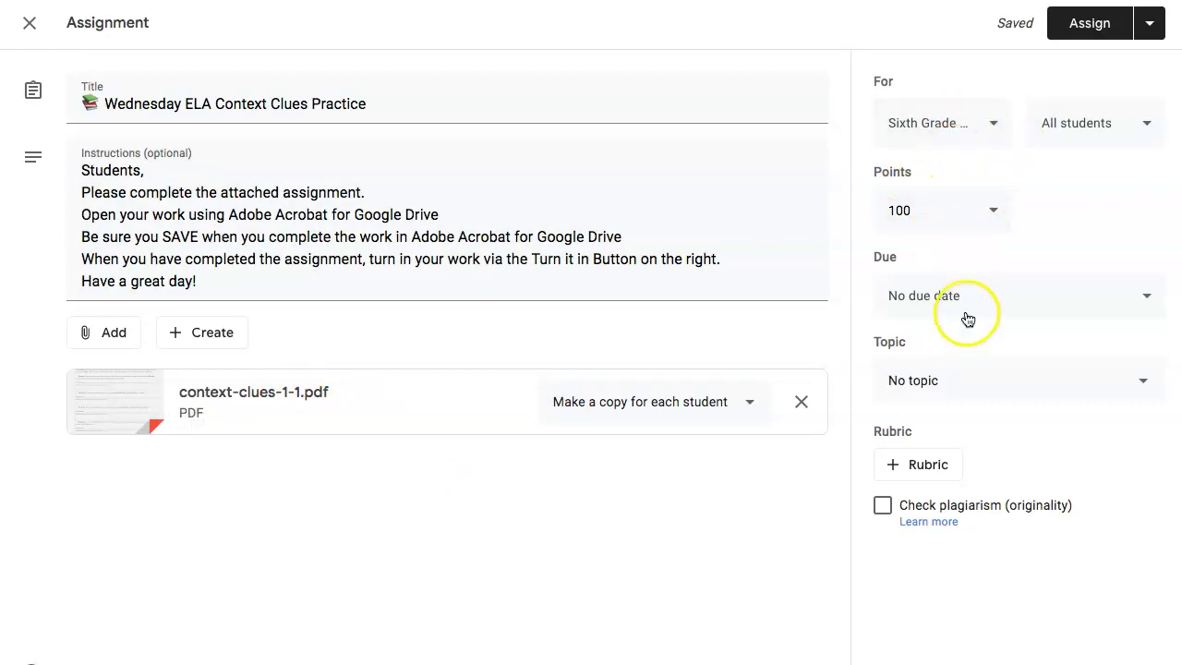
File the assignment under the topic Week of August 24-August 28 and assign it to the class.
left_click(1011, 386)
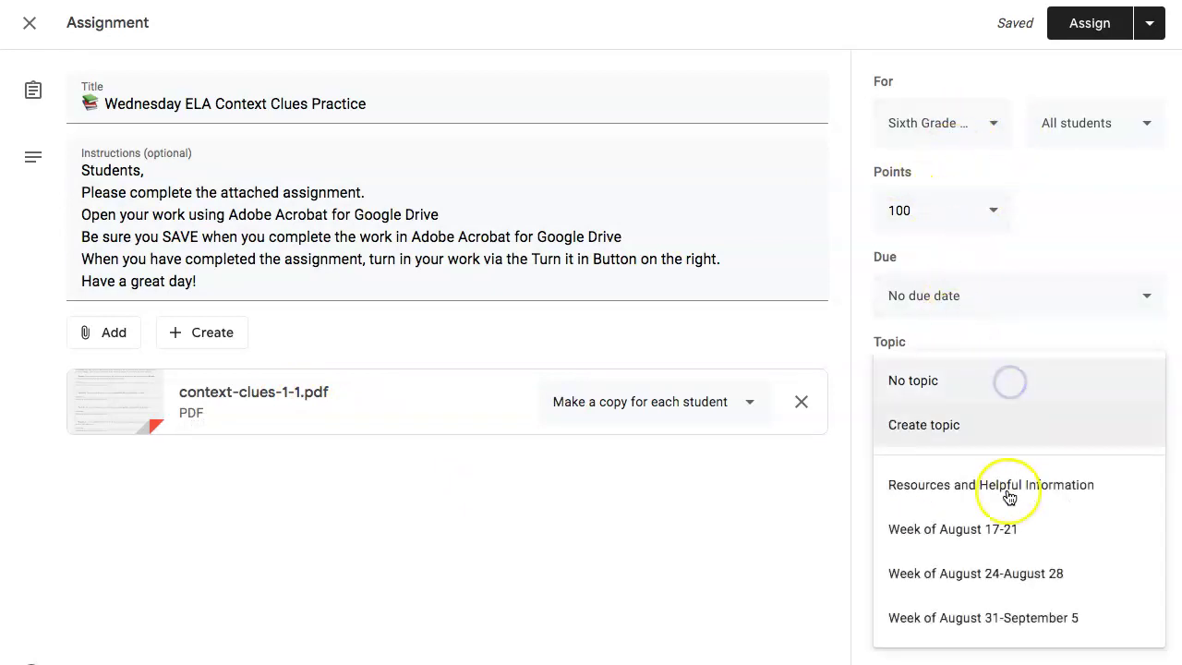
left_click(948, 573)
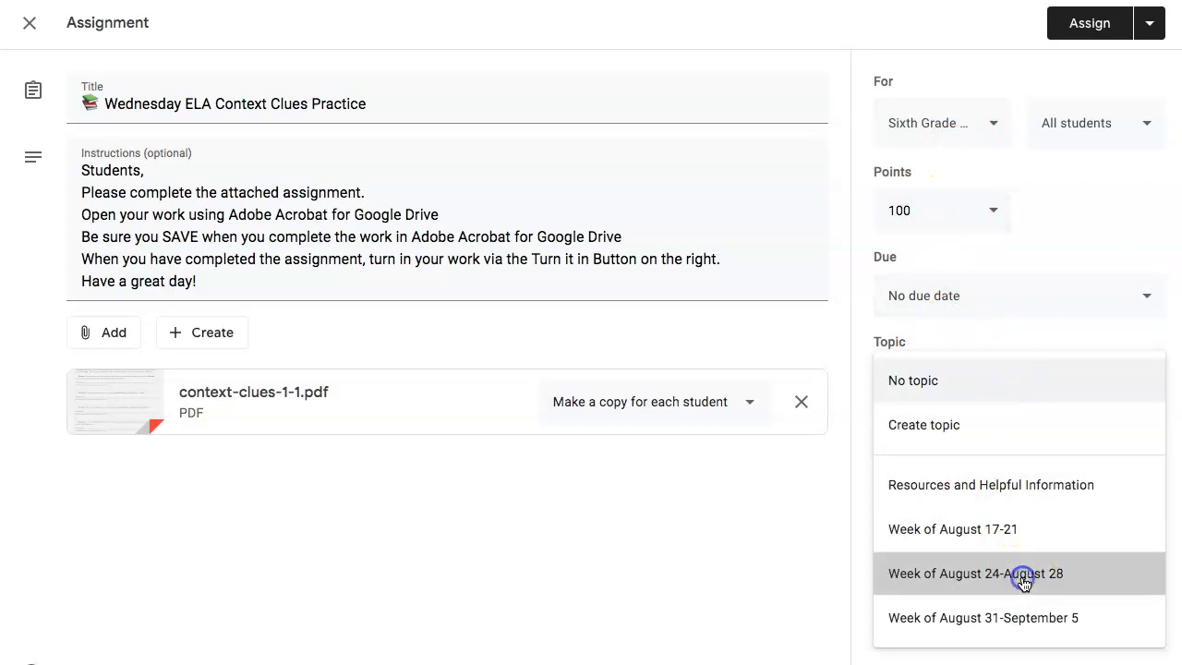
left_click(1079, 27)
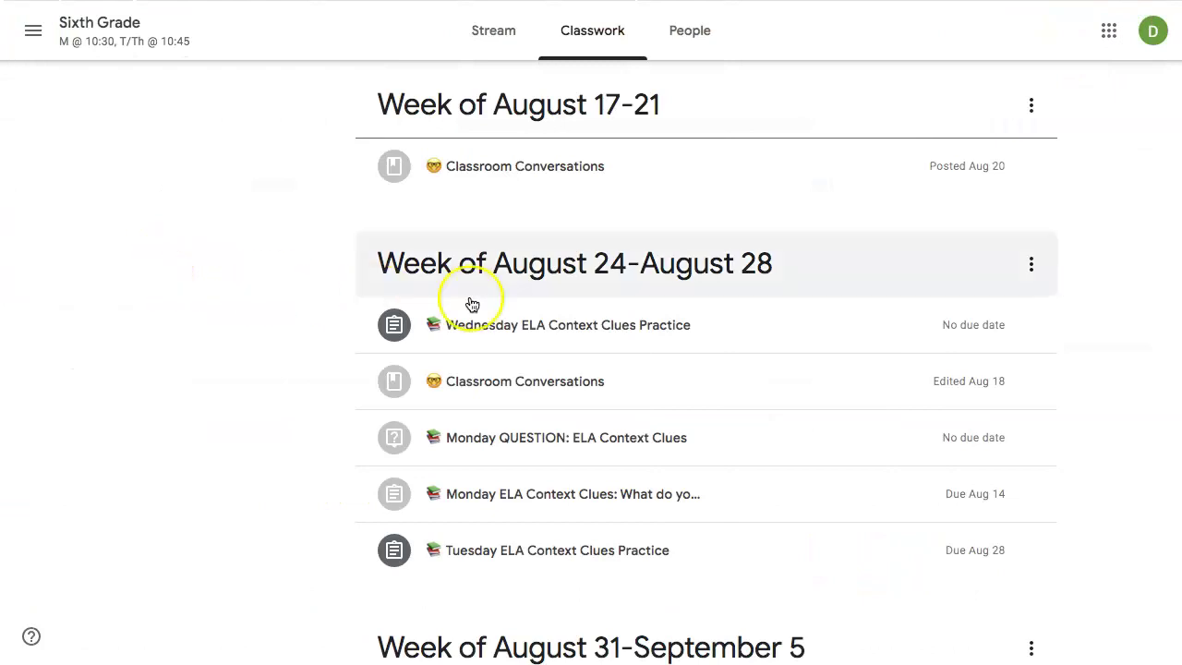
In the student's Classwork view, open the full page of the Wednesday ELA Context Clues Practice assignment.
left_click(555, 328)
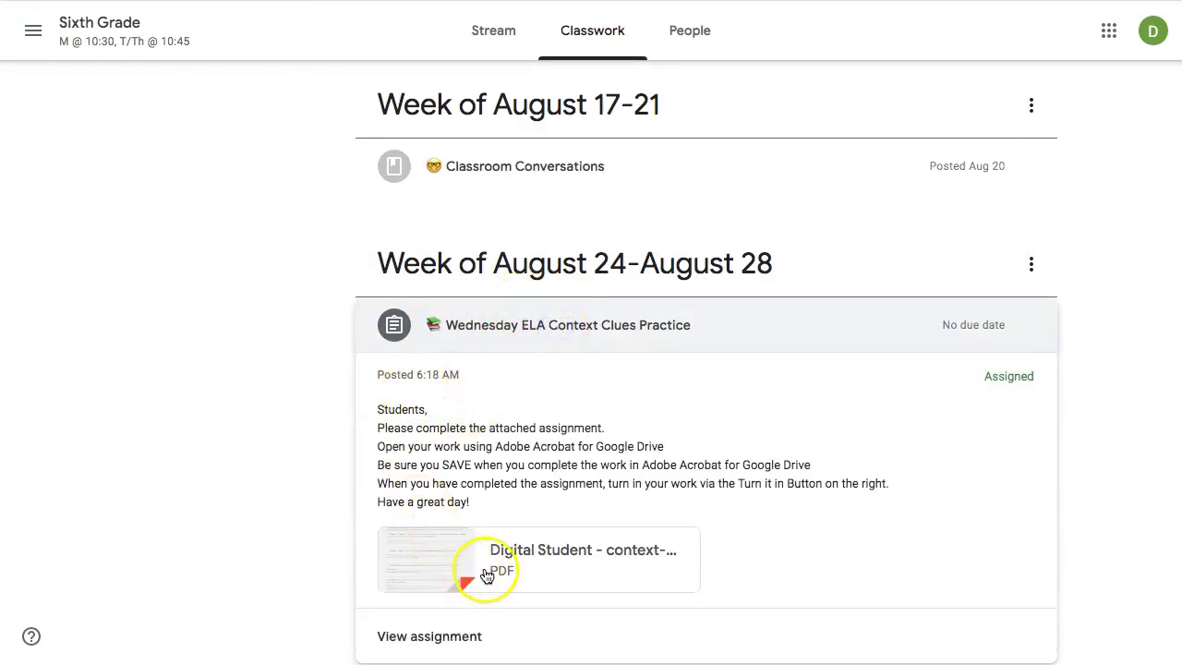
scroll(585, 574, "down", 1)
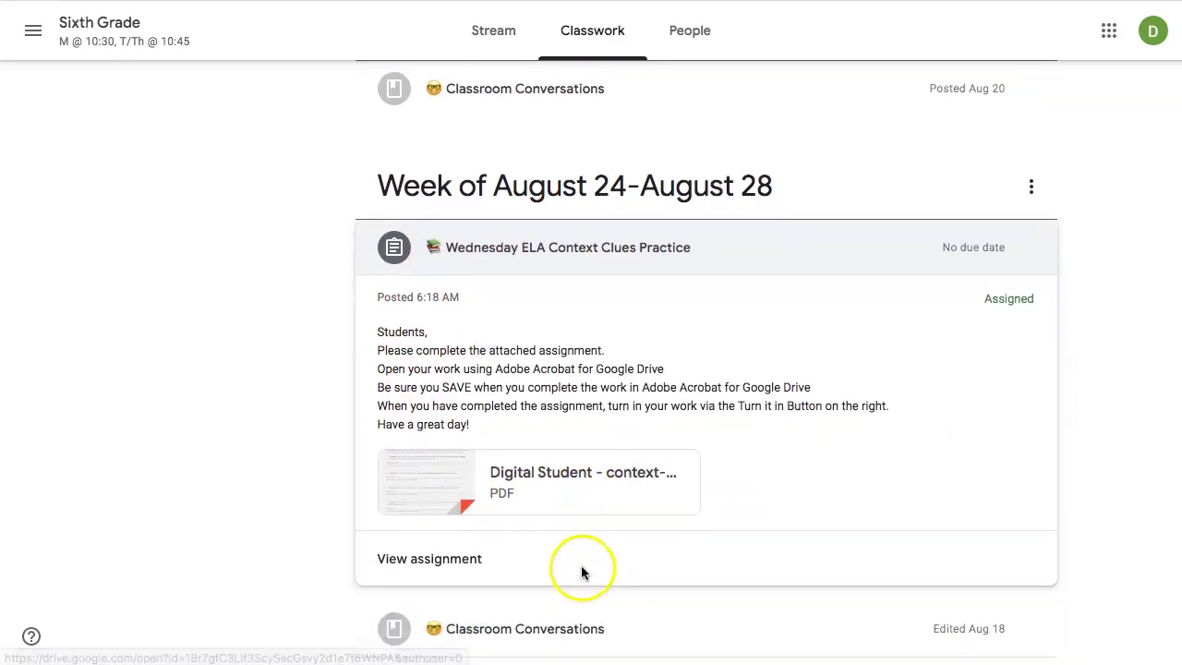
left_click(425, 559)
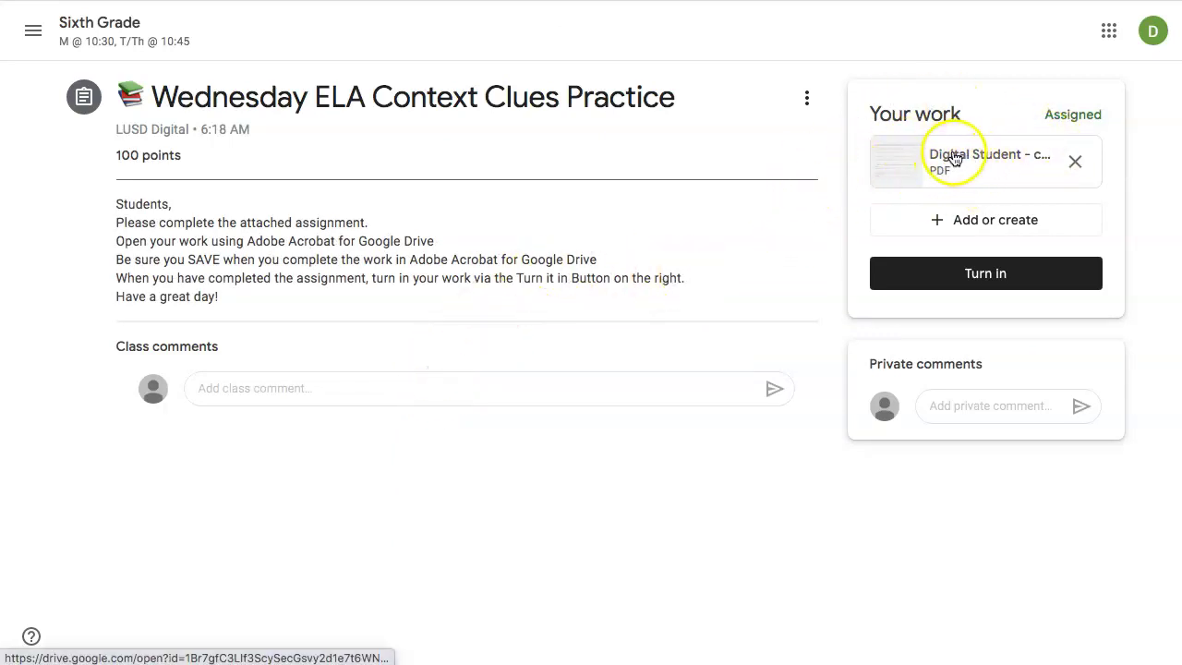
Open the student's attached context-clues-1-1 PDF with Adobe Acrobat for Google Drive.
left_click(953, 159)
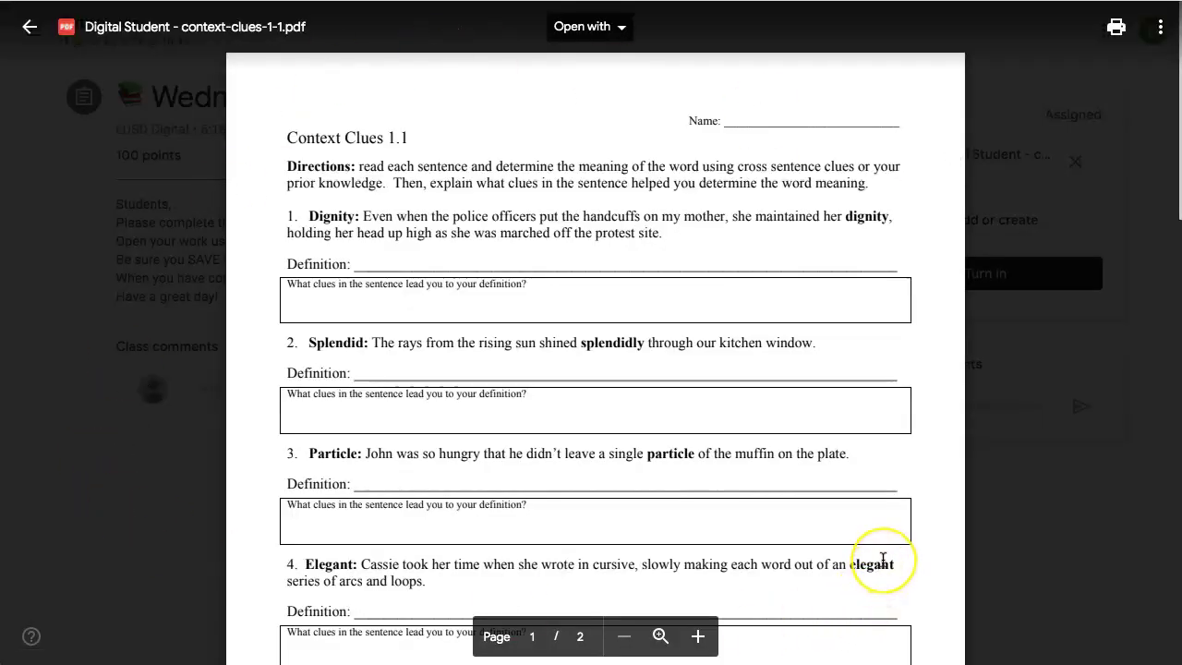
left_click(618, 29)
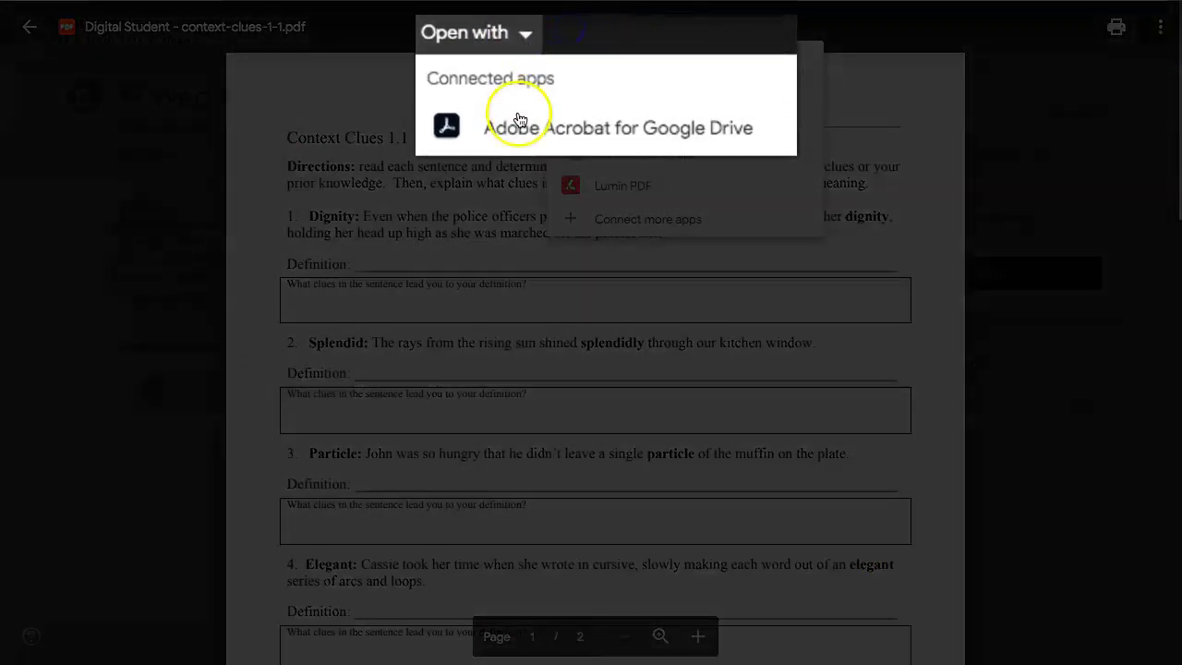
left_click(519, 123)
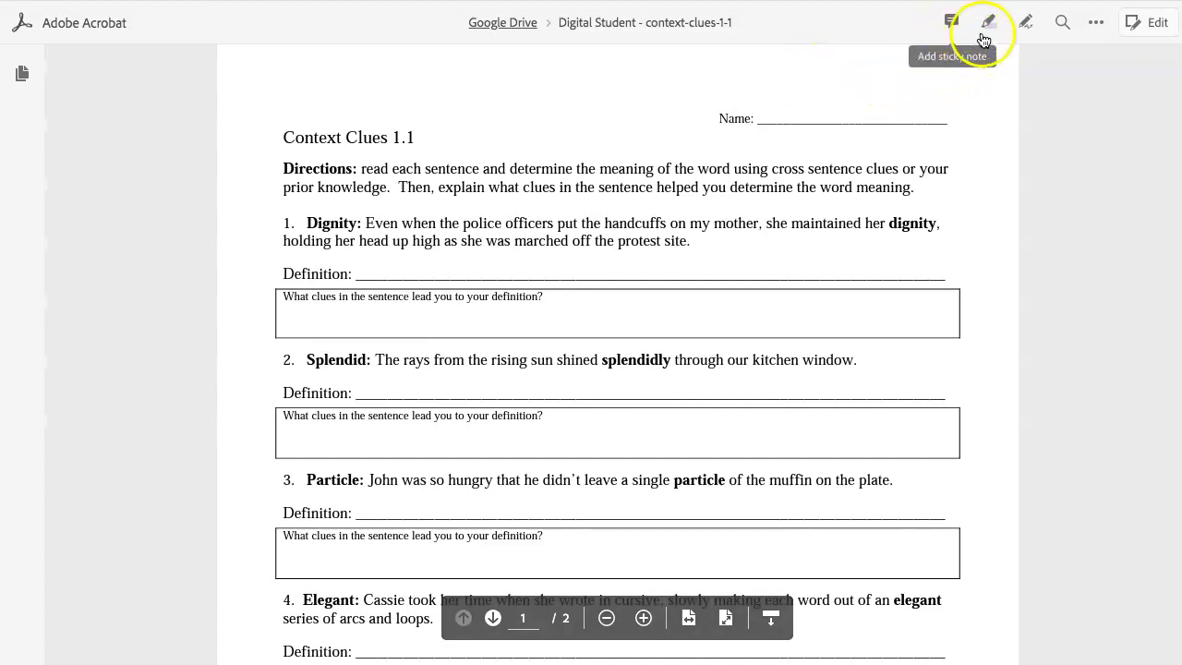
Add a sticky note on the definition line of question 1 and post the comment "Dignity means....".
left_click(1029, 28)
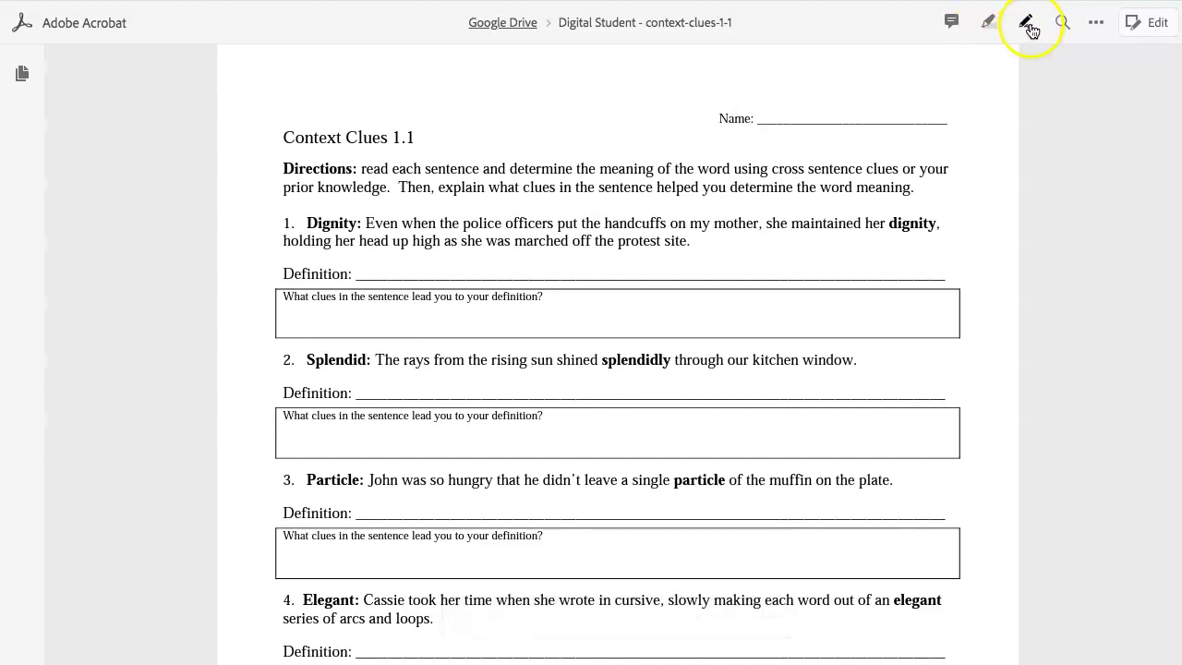
left_click(951, 24)
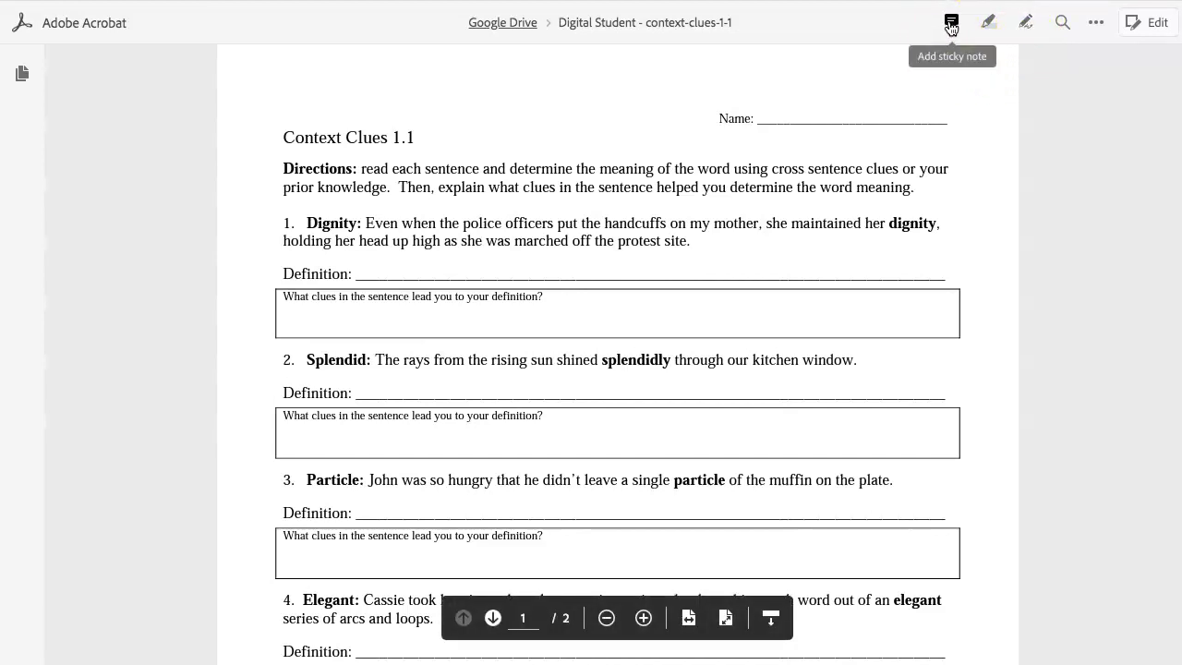
left_click(951, 28)
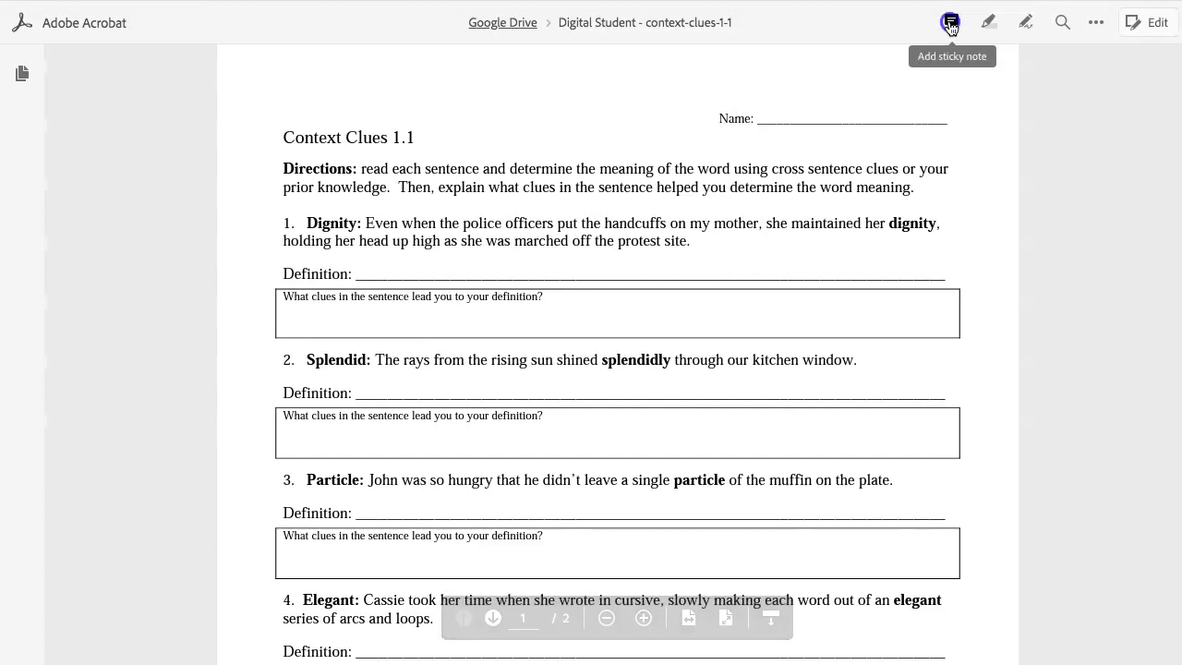
left_click(379, 267)
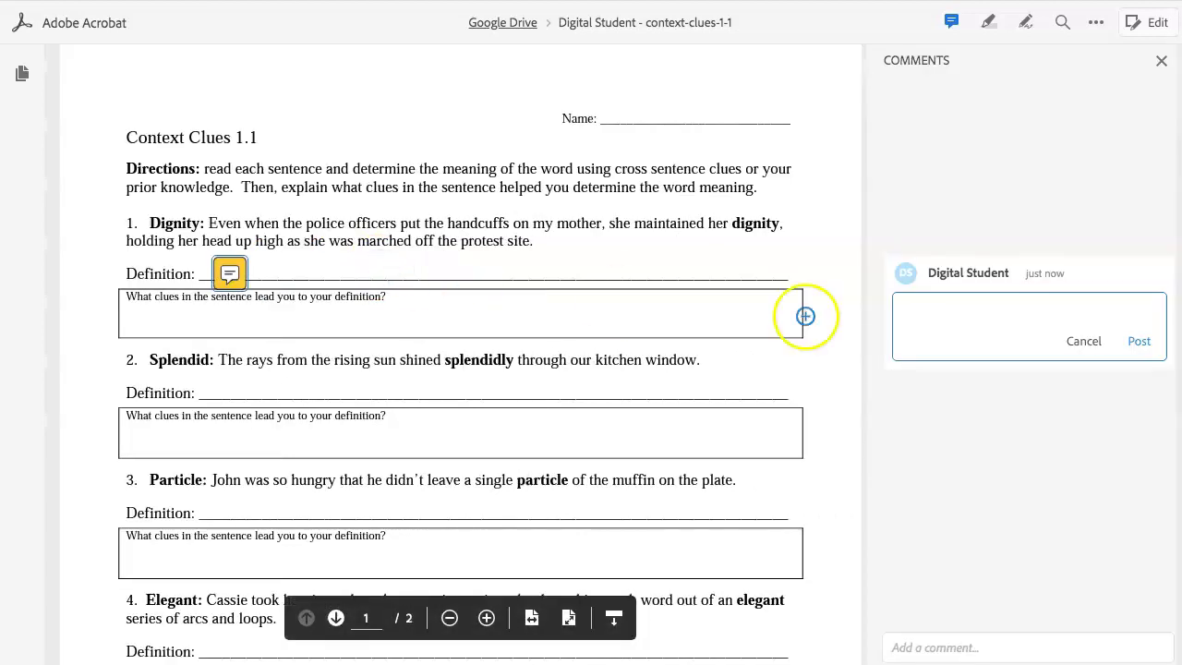
left_click(1021, 323)
left_click(979, 324)
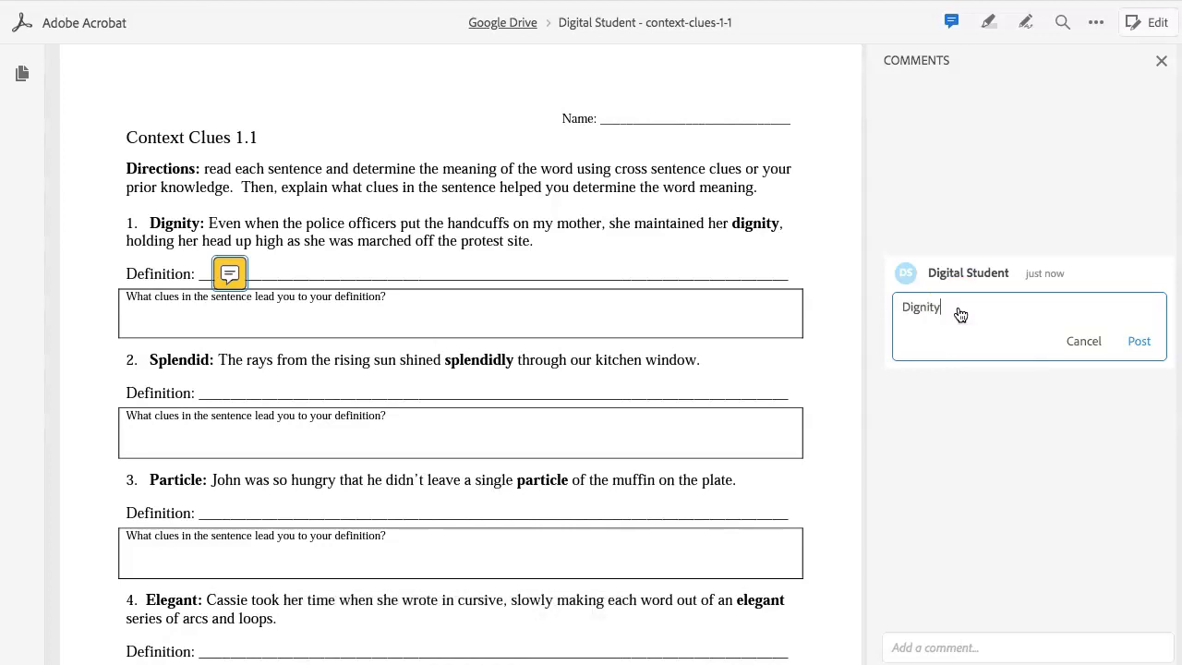
scroll(979, 316, "down", 1)
left_click(1140, 323)
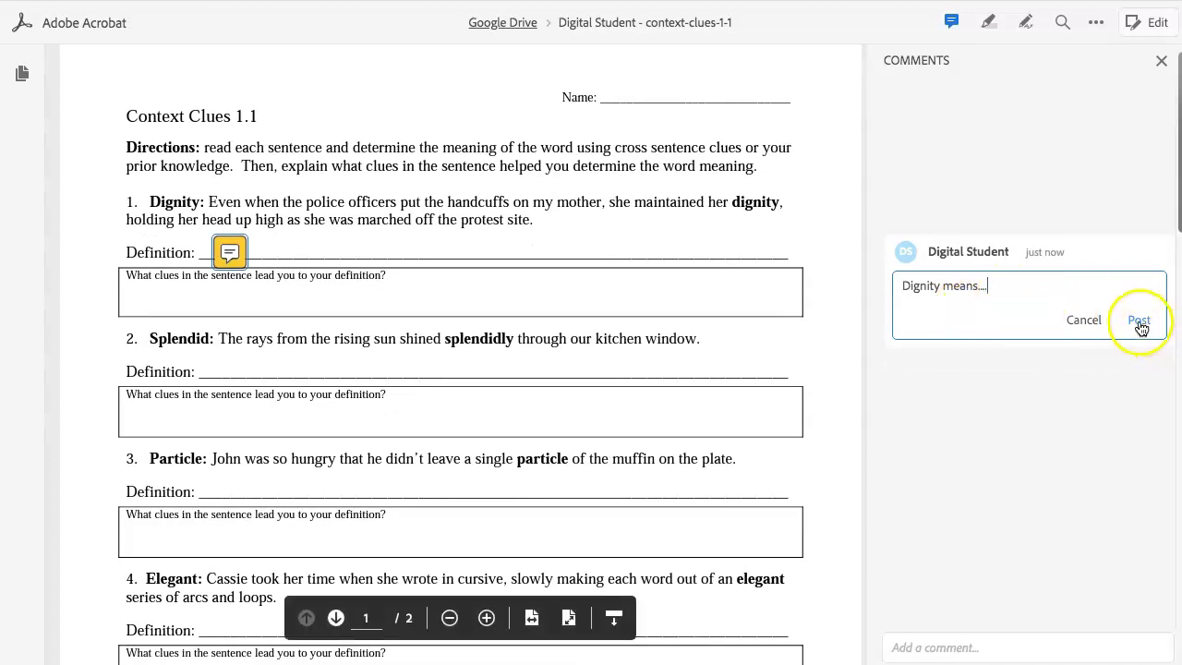
left_click(1140, 322)
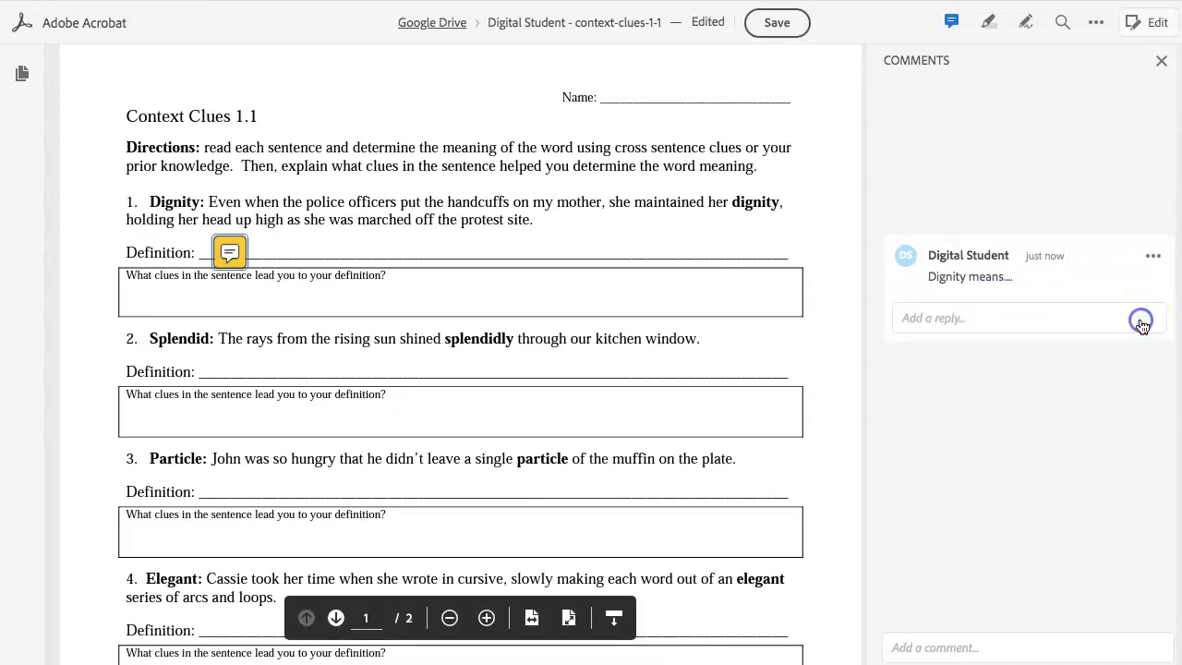
Add a sticky note in the clues box of question 1 and post the comment "The clues were...".
left_click(950, 24)
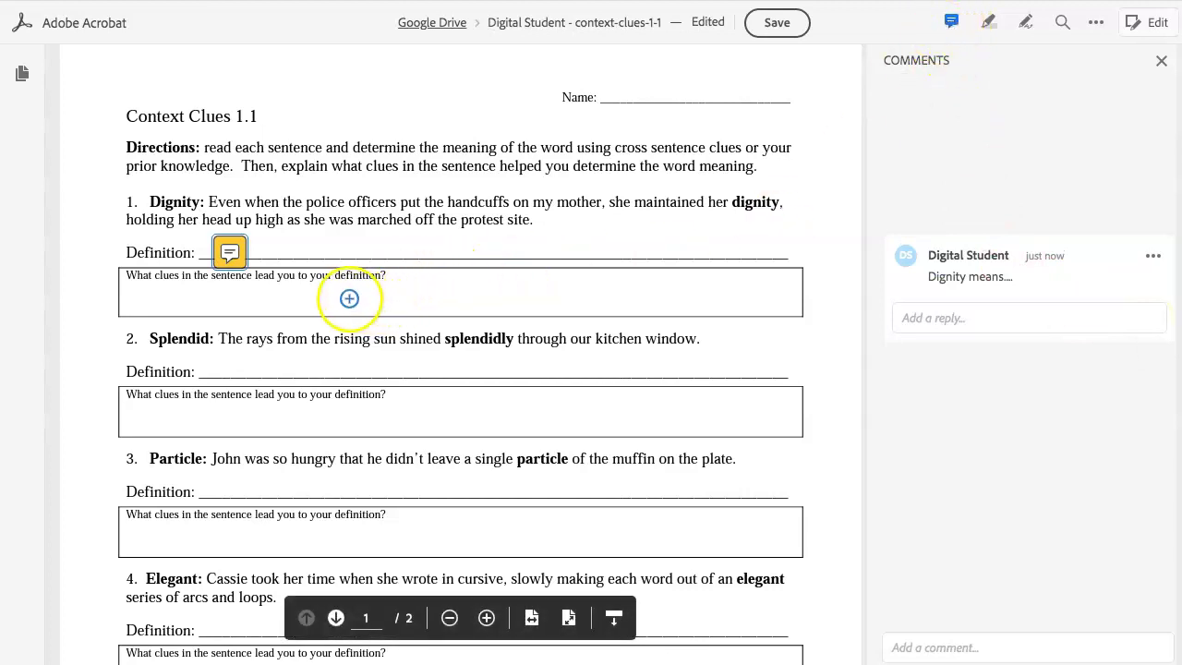
left_click(344, 293)
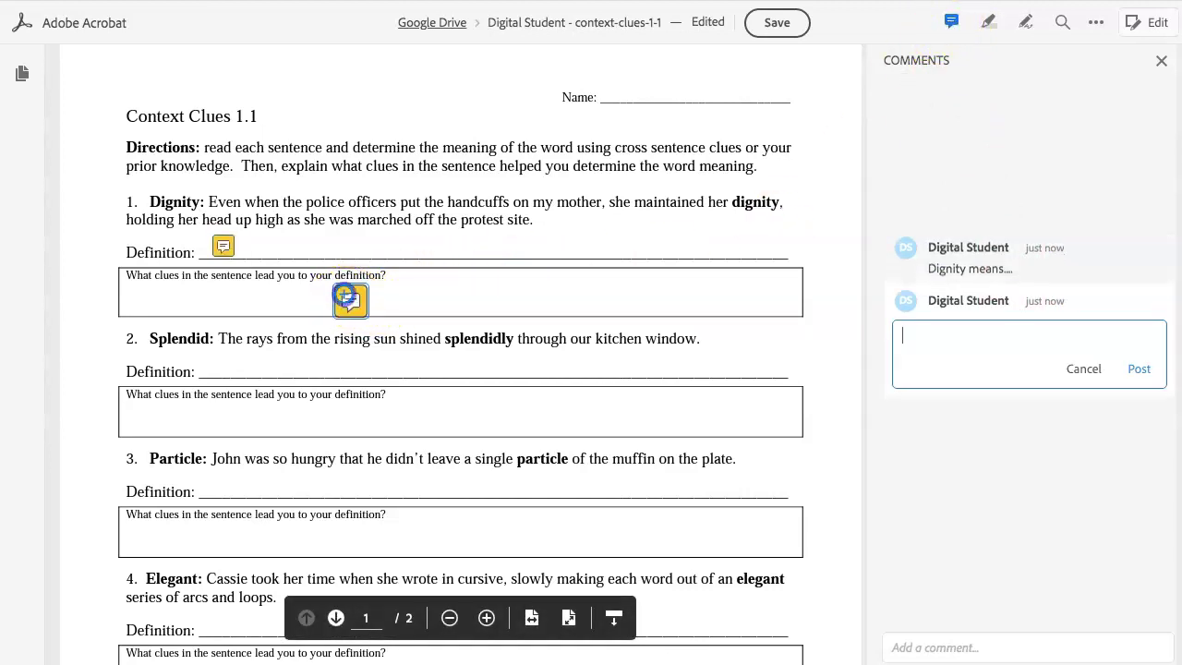
left_click(954, 361)
type("The clues were...")
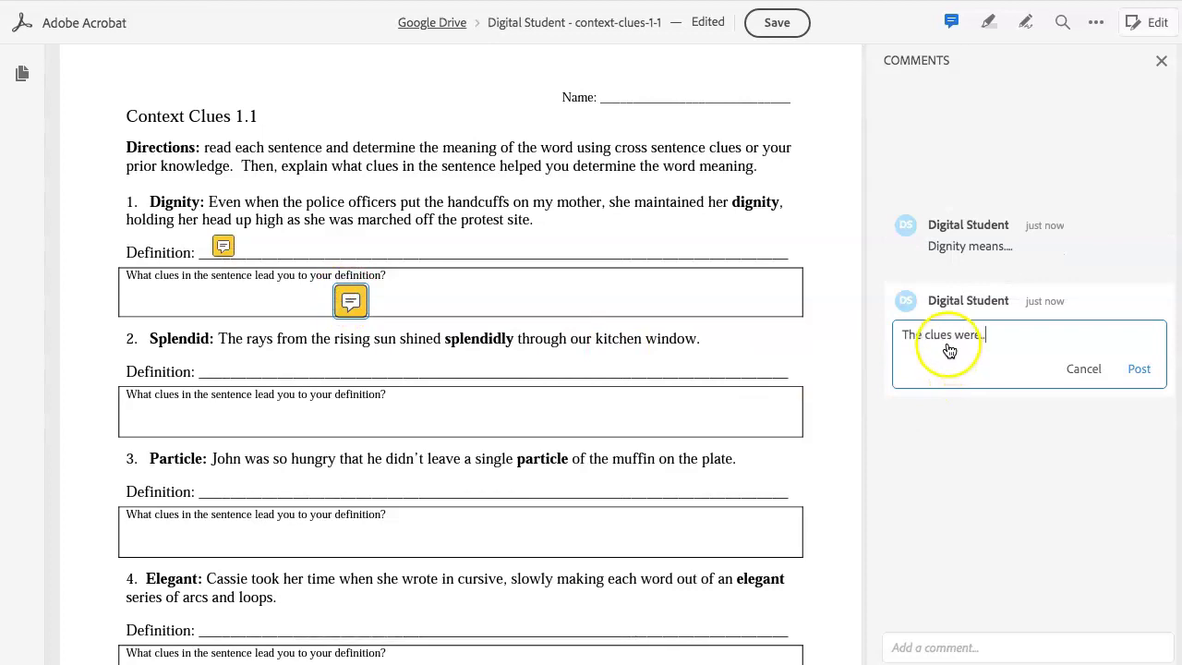
left_click(1140, 369)
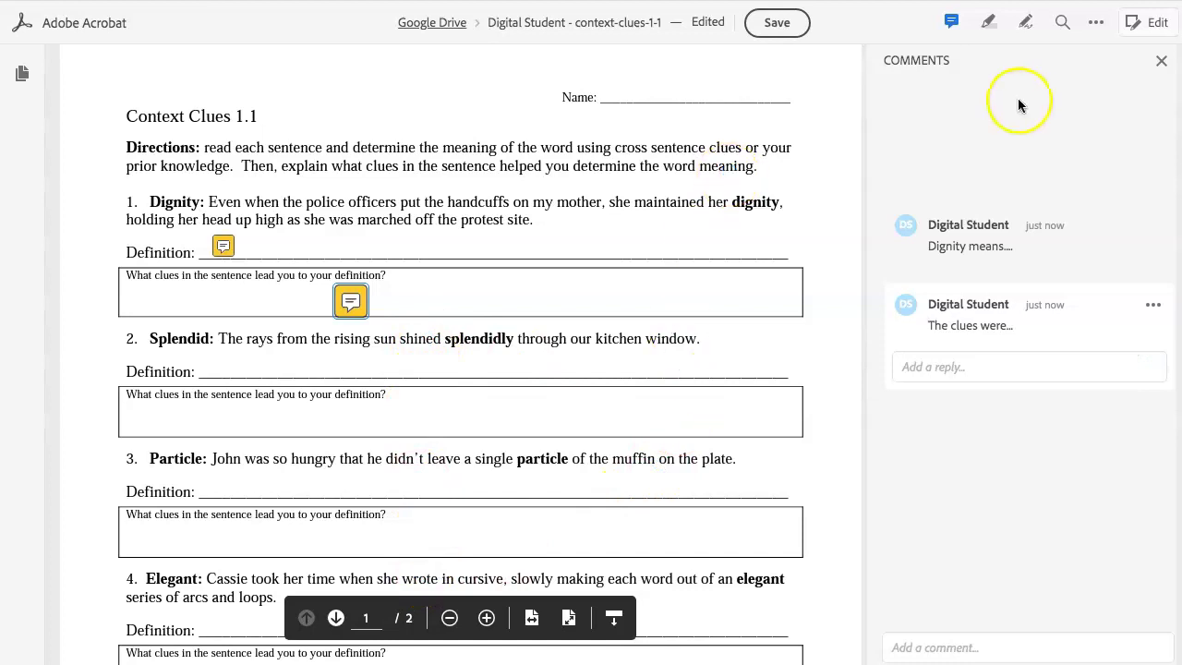
Highlight the two lines of text after "Directions:" and post the highlight without a comment.
left_click(989, 24)
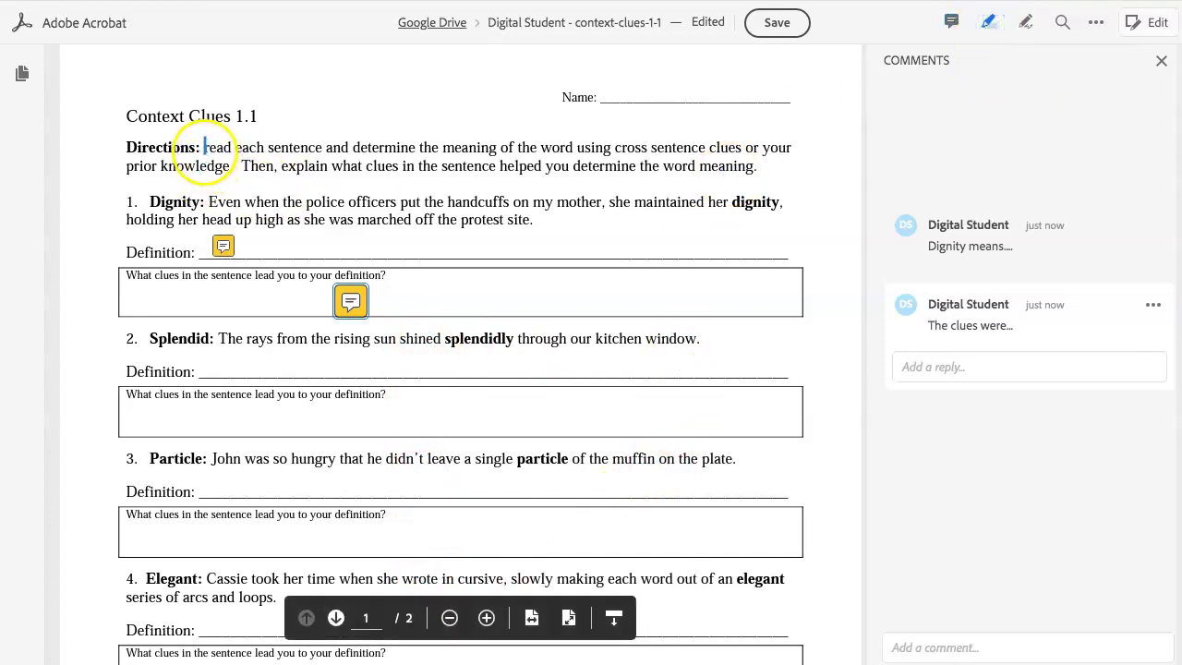
left_click_drag(204, 147, 755, 174)
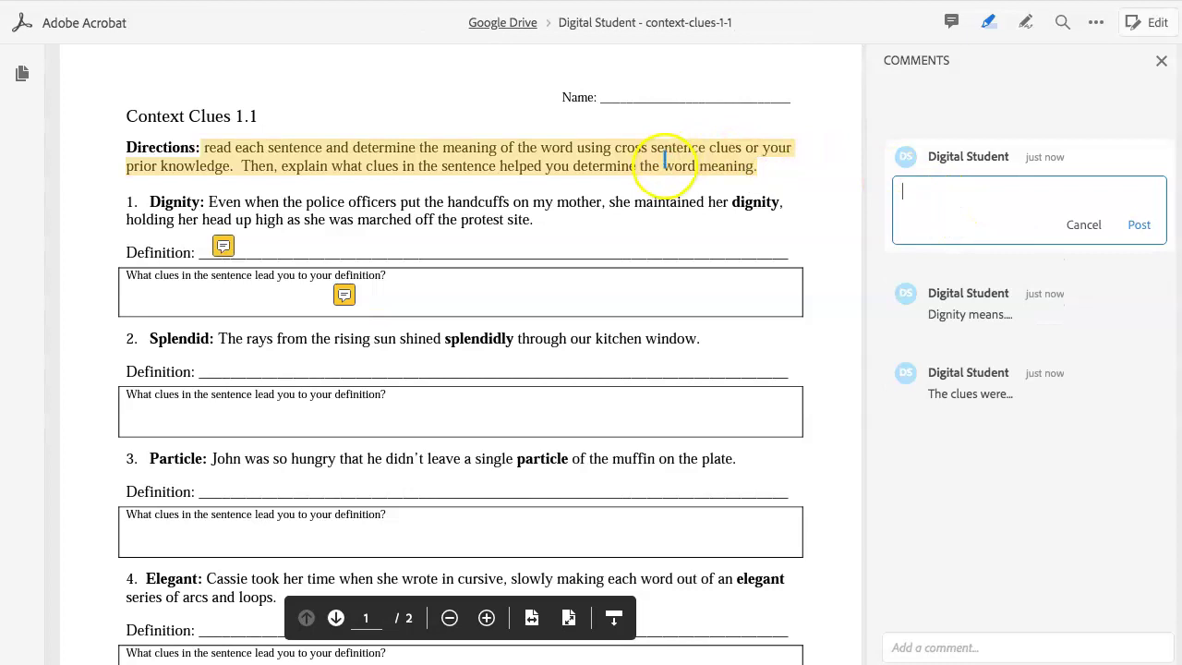
left_click(1141, 226)
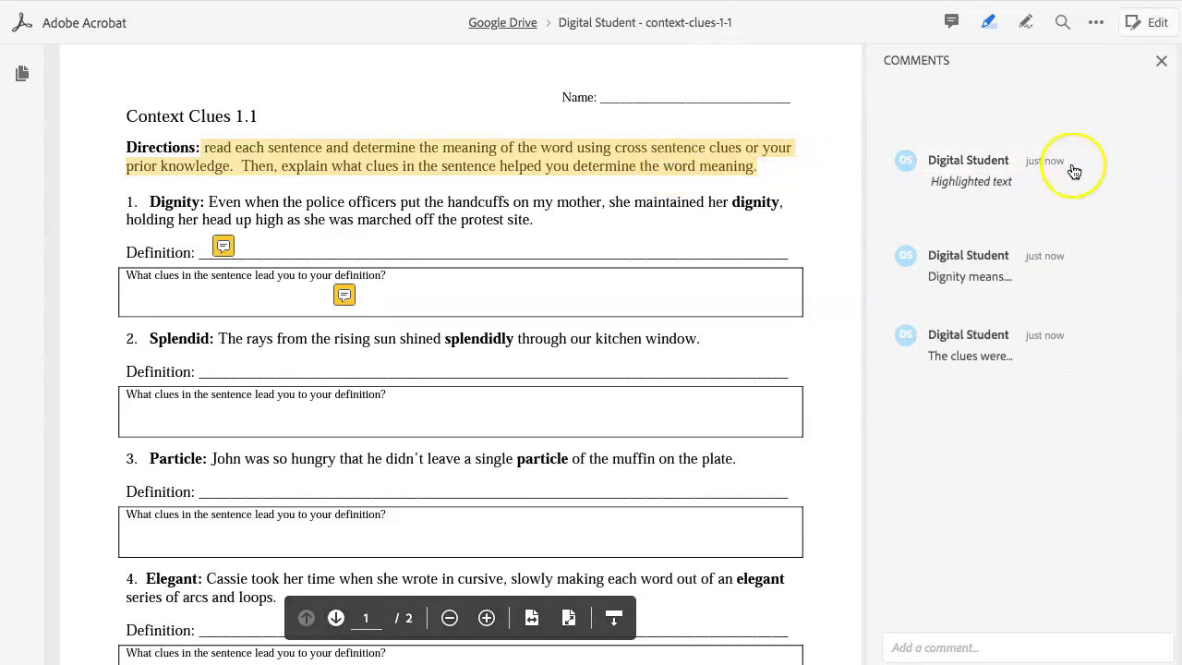
Handwrite a first name with the freehand drawing tool in question 2's clues box and save the PDF.
left_click(1026, 28)
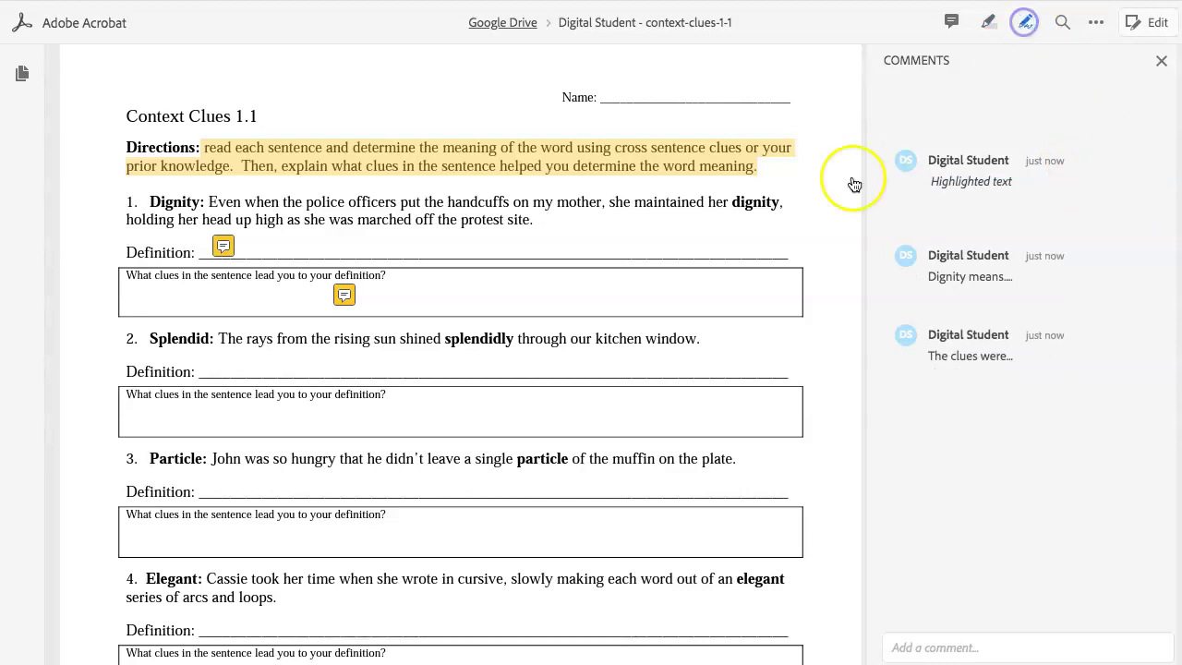
left_click_drag(401, 401, 381, 433)
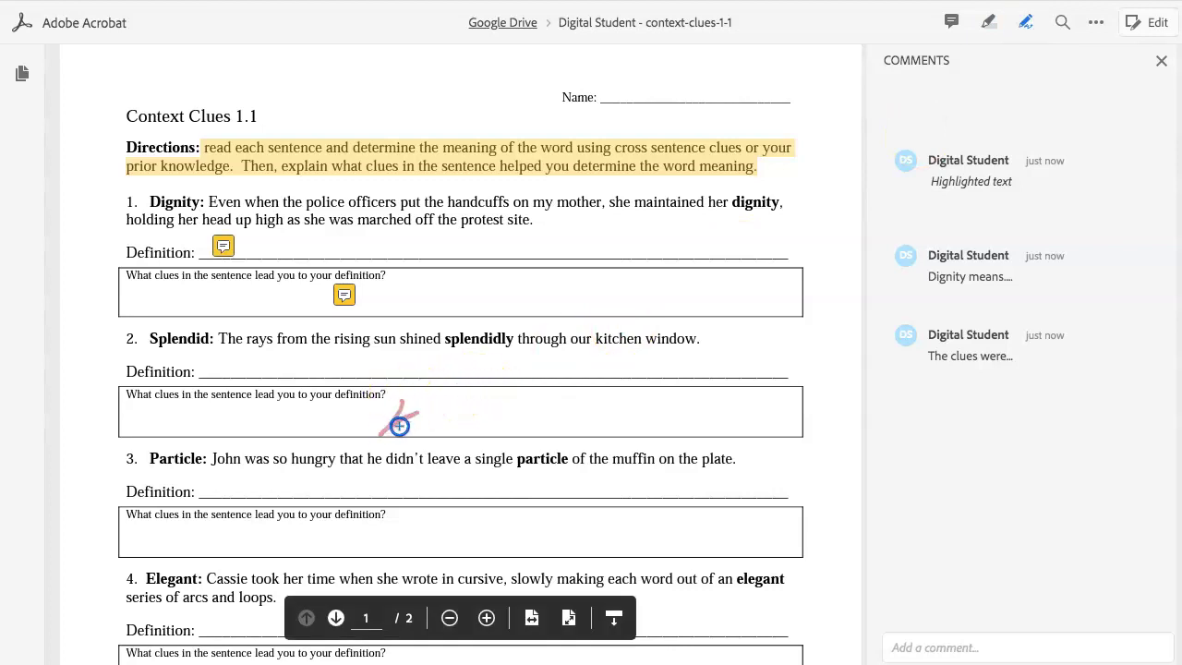
left_click_drag(496, 429, 649, 423)
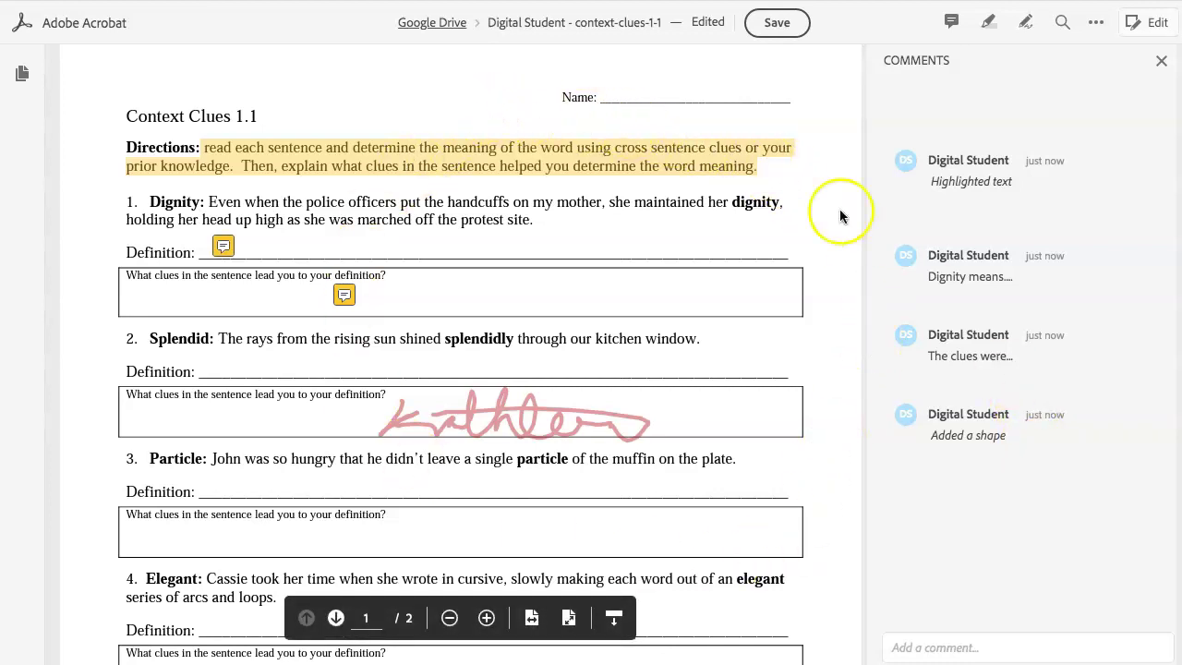
left_click(781, 25)
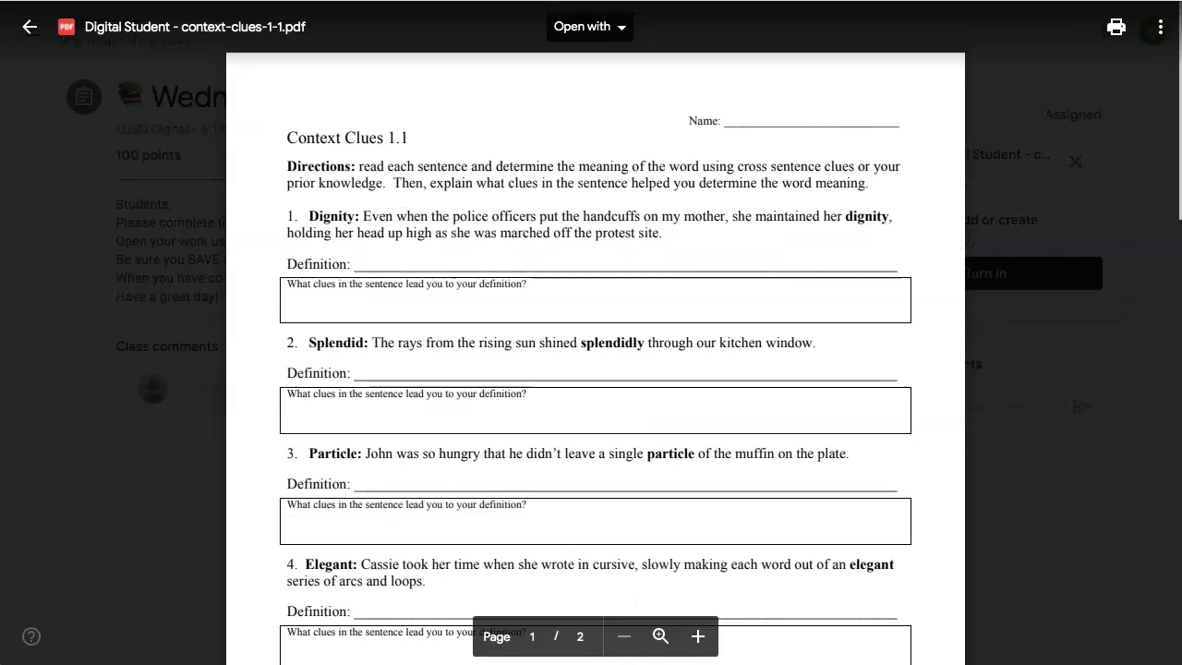
Return to the assignment and reopen the student's attached PDF with Adobe Acrobat for Google Drive to check the saved annotations.
left_click(30, 28)
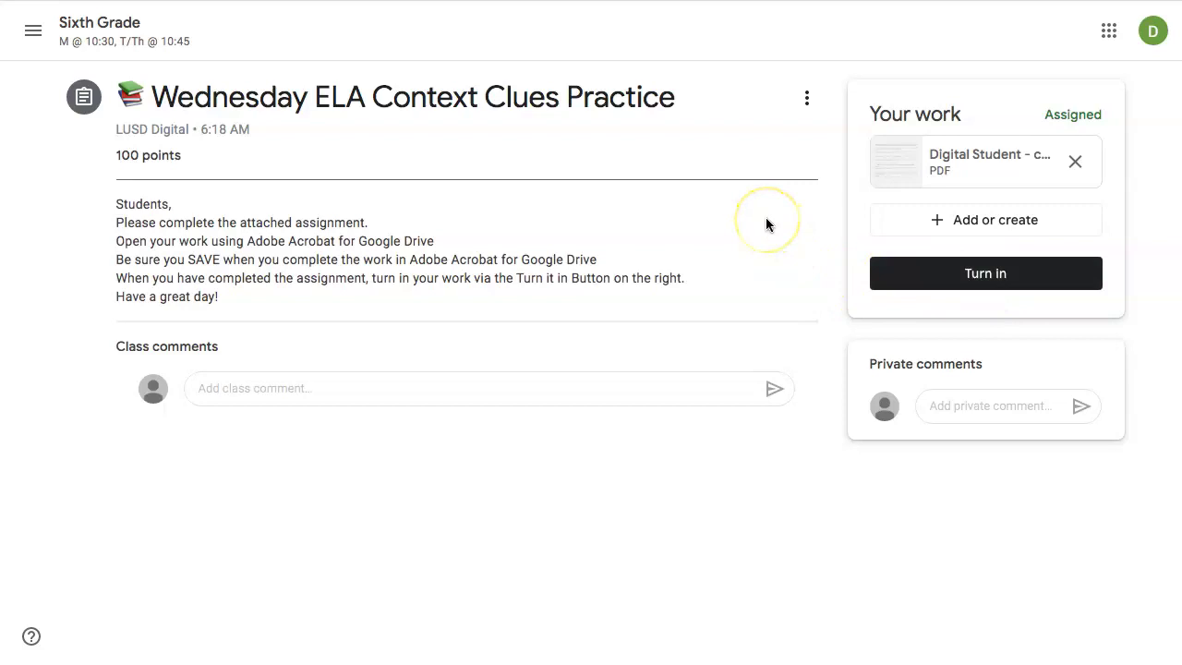
left_click(951, 153)
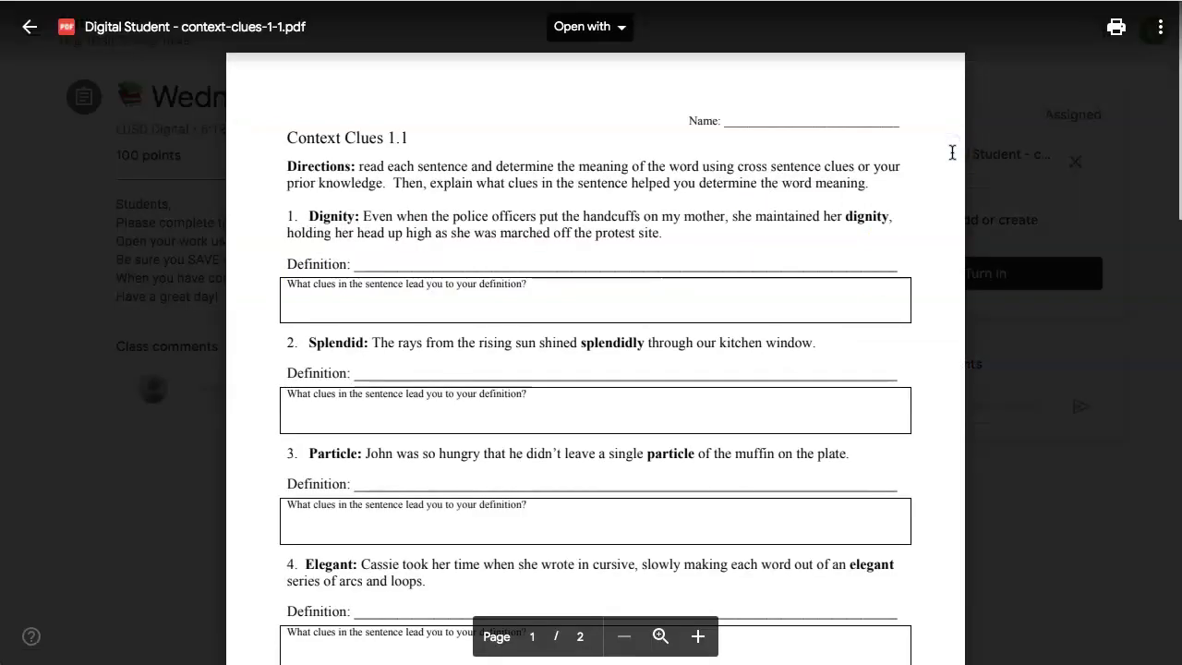
left_click(623, 28)
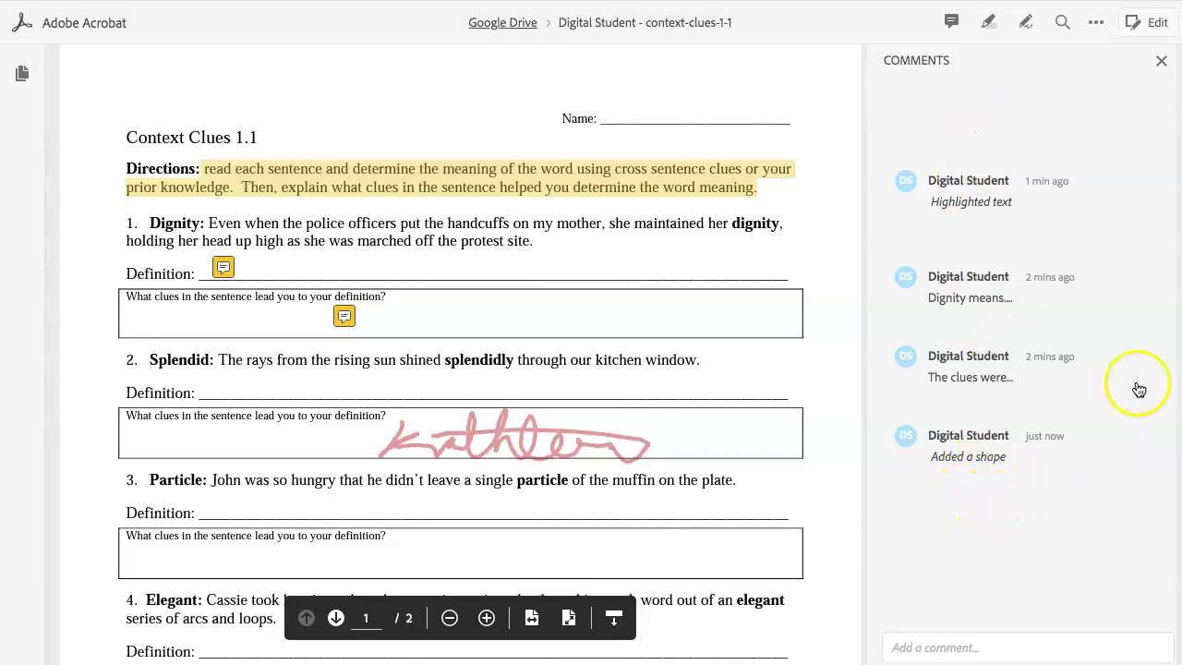
key("ctrl+w")
Leave the PDF preview and turn in the Wednesday ELA Context Clues Practice assignment as the student.
left_click(28, 31)
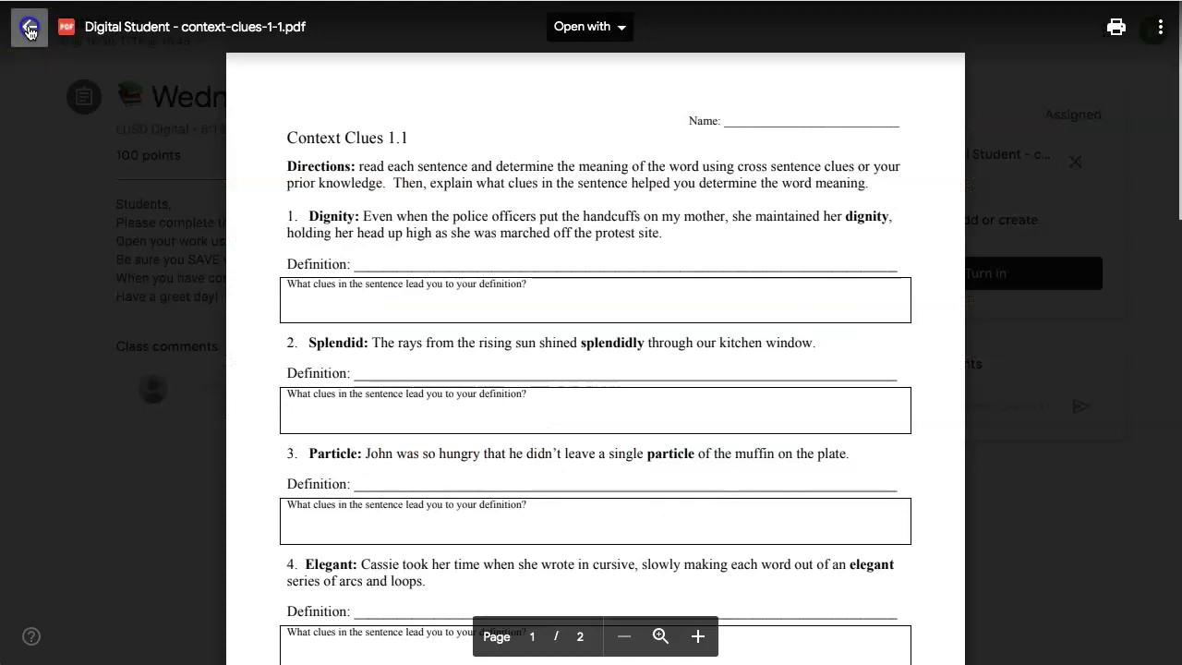
left_click(1001, 279)
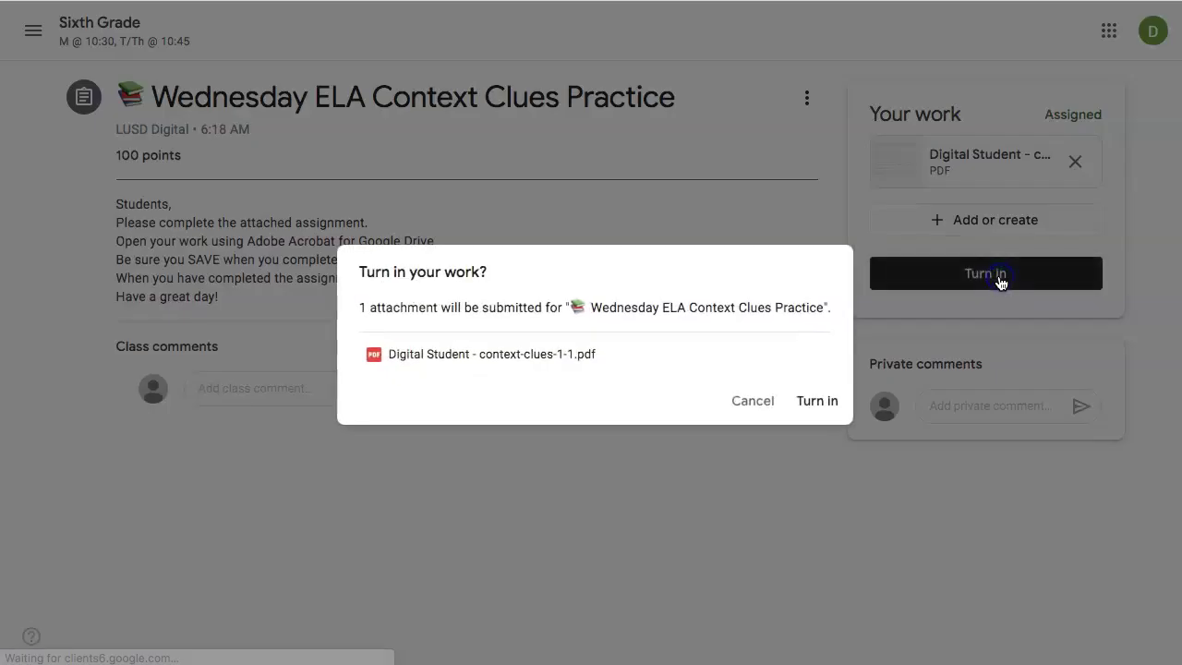
left_click(816, 403)
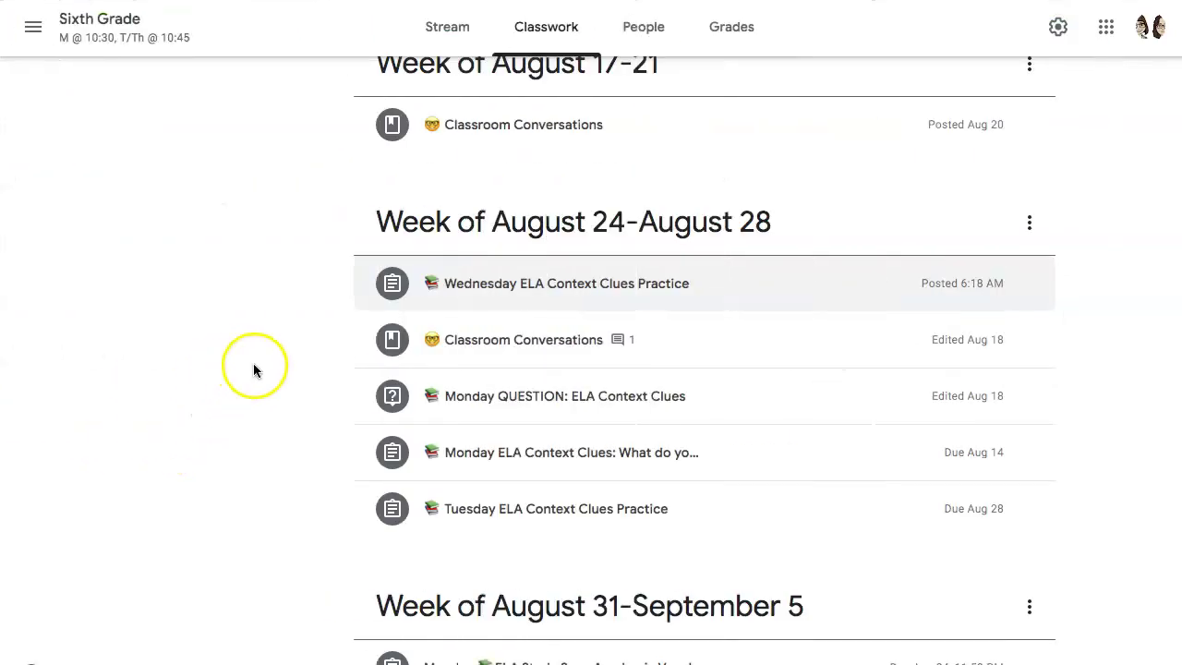
From the teacher's Classwork page, open the work turned in for Wednesday ELA Context Clues Practice.
left_click(574, 285)
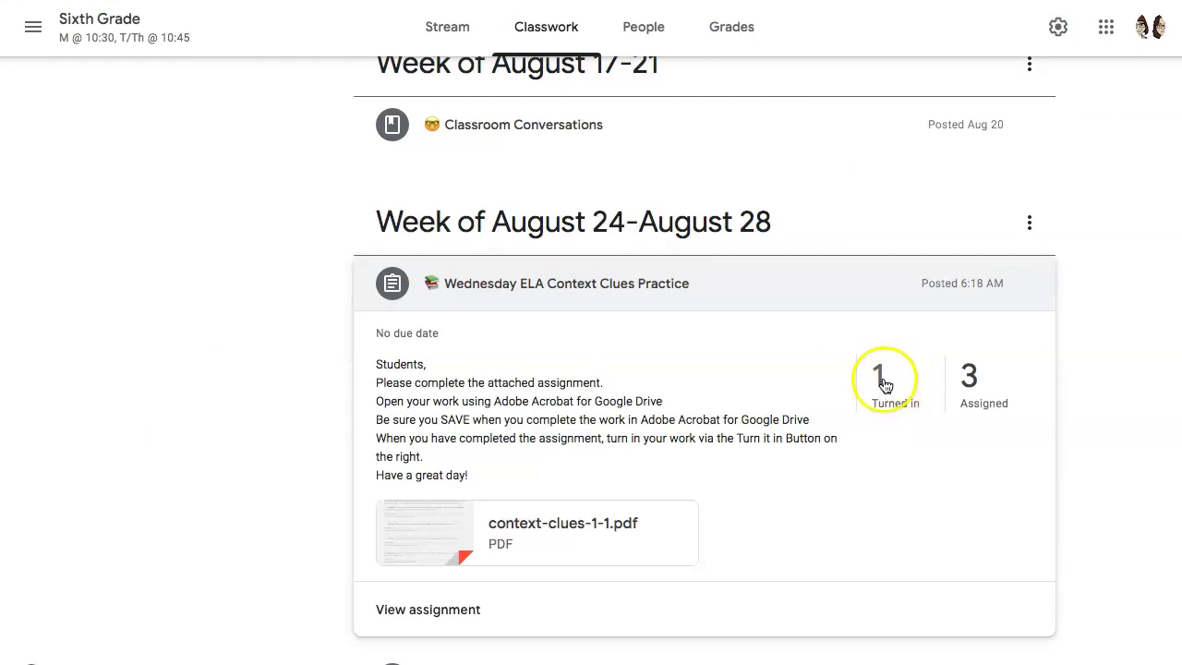
left_click(880, 382)
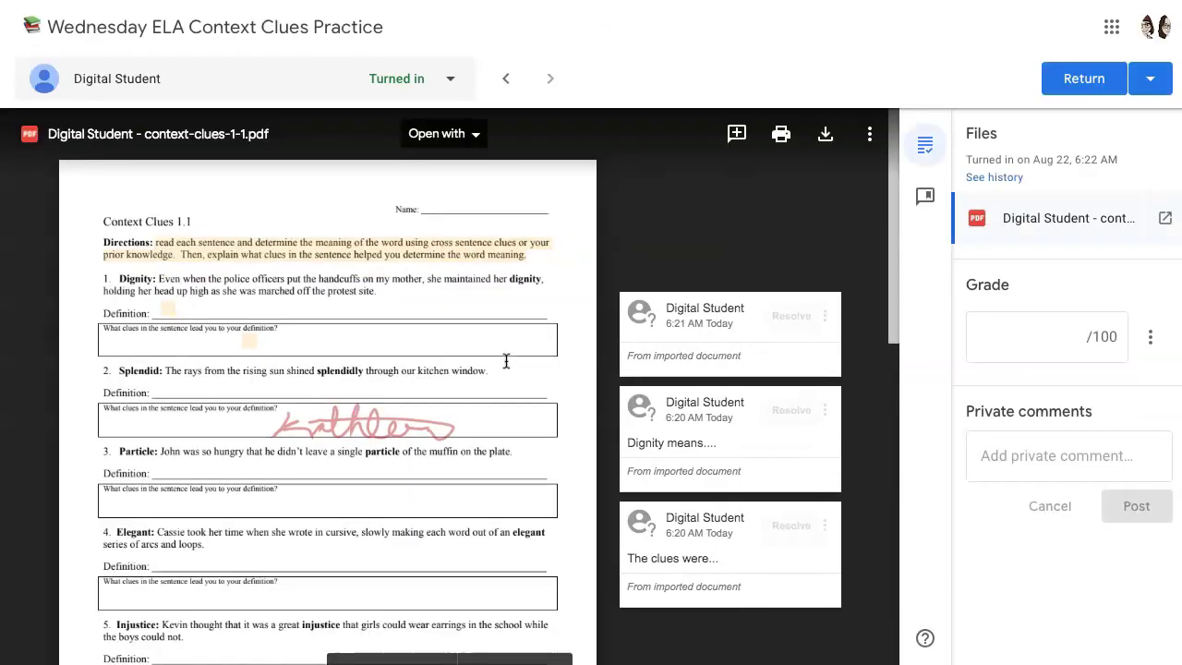
scroll(628, 305, "down", 1)
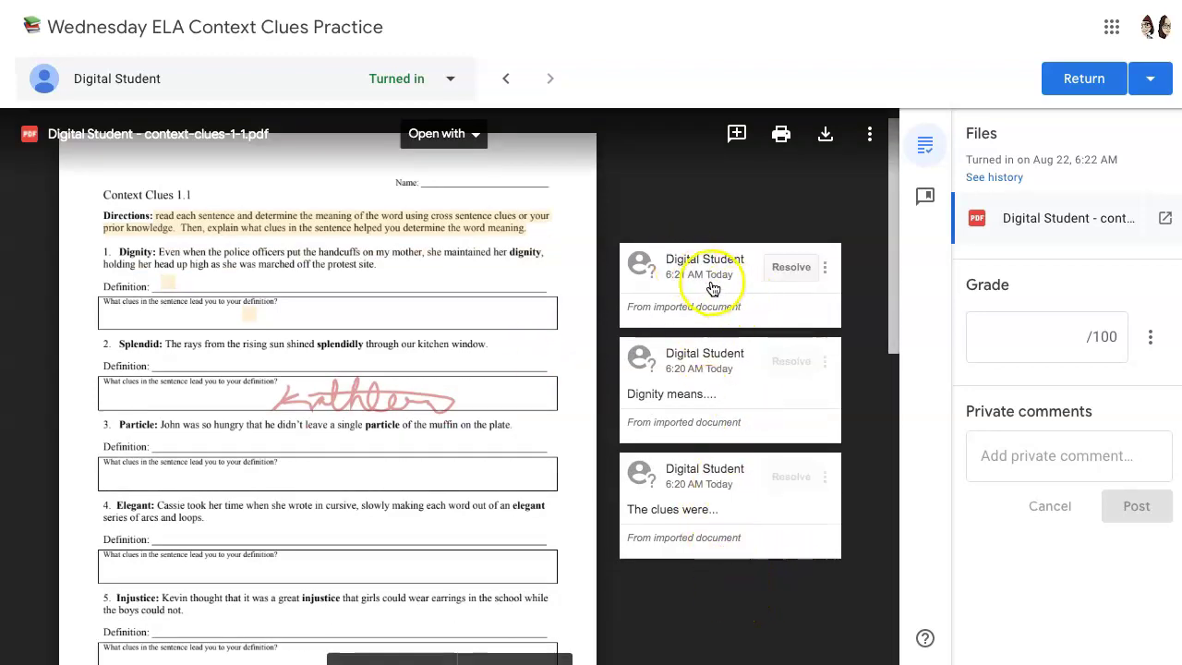
Examine the student's "Dignity means...." and "The clues were..." comments and the apps available for opening the PDF.
left_click(675, 356)
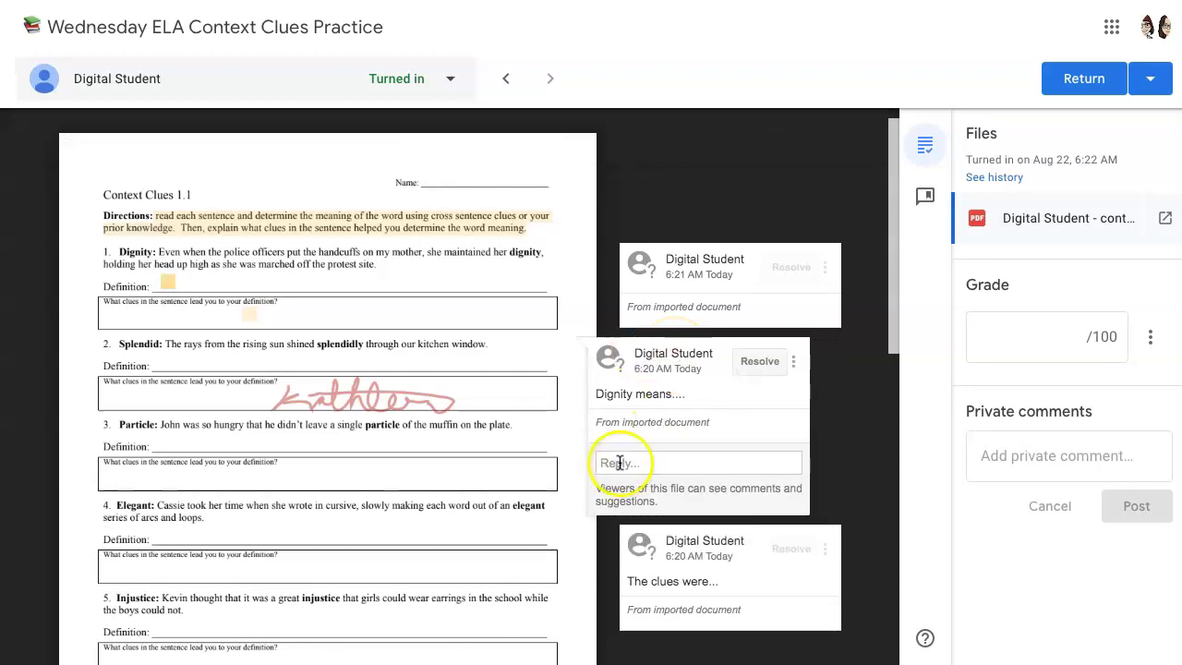
scroll(657, 546, "down", 1)
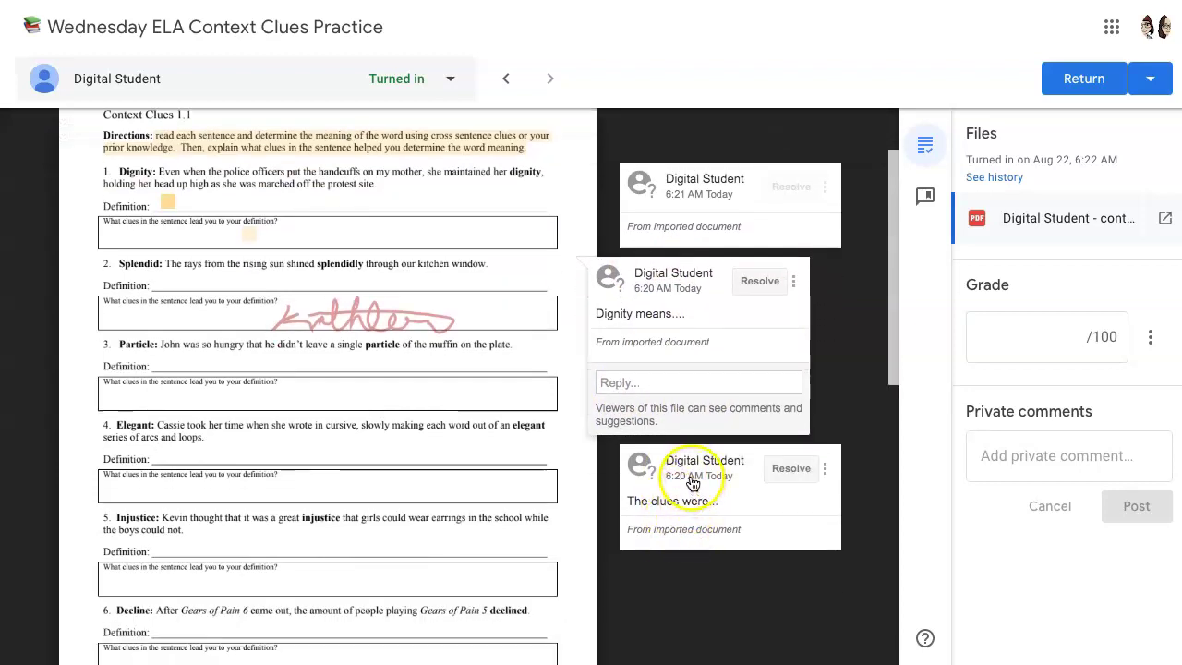
left_click(693, 484)
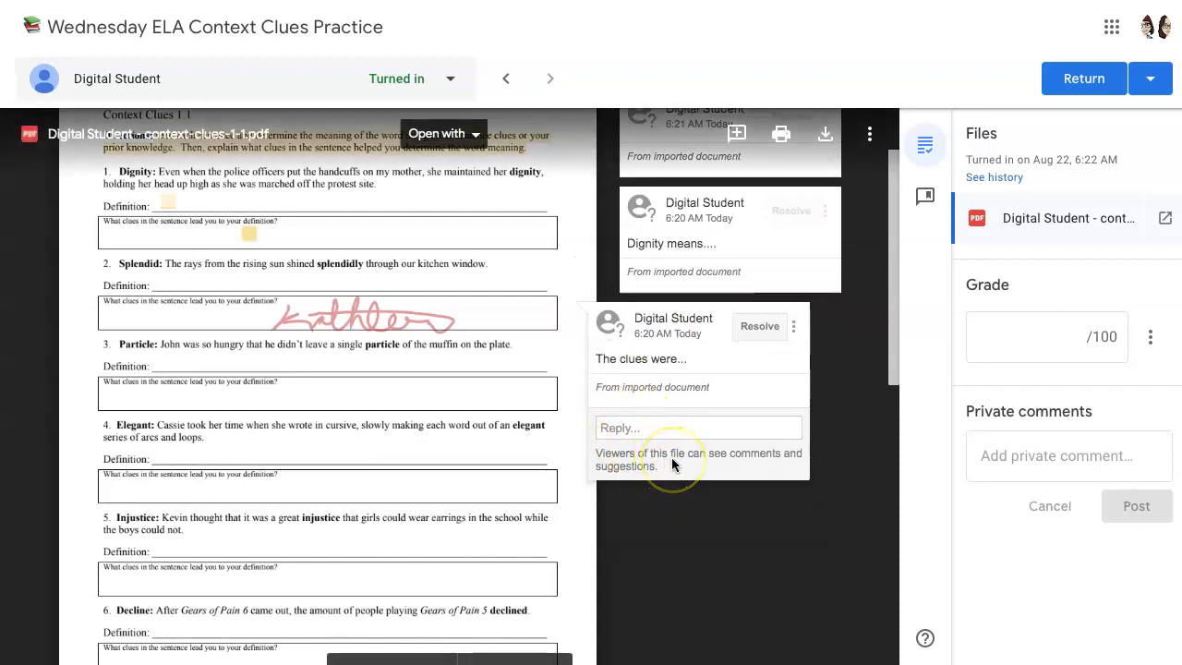
scroll(600, 342, "up", 1)
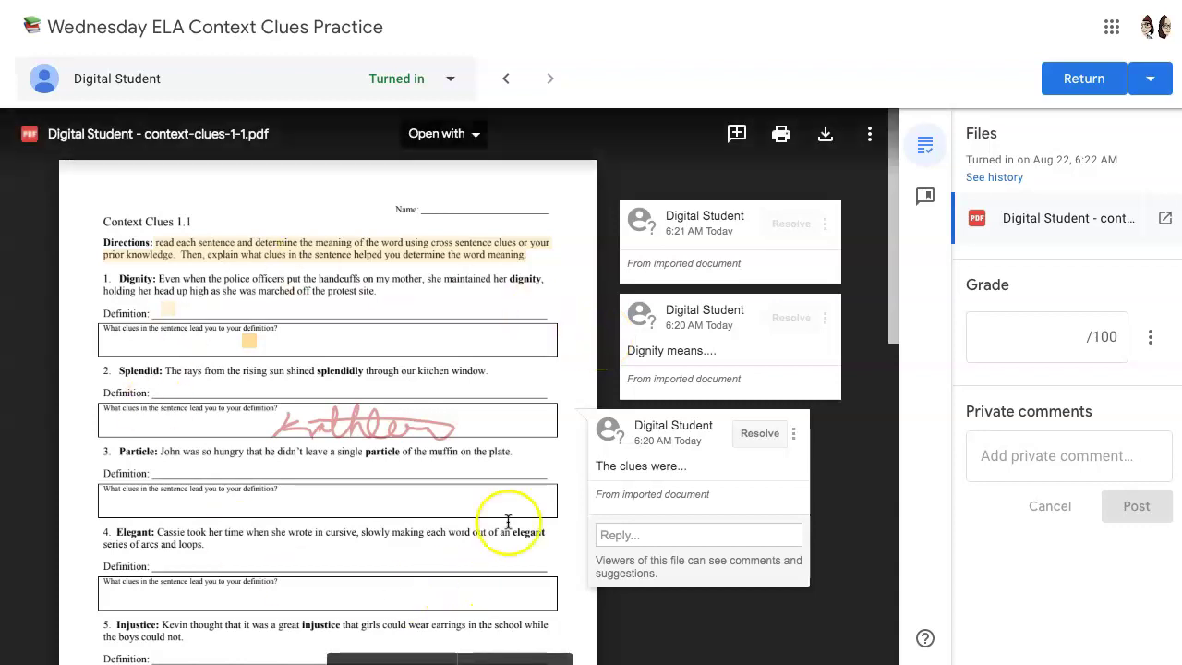
left_click(477, 135)
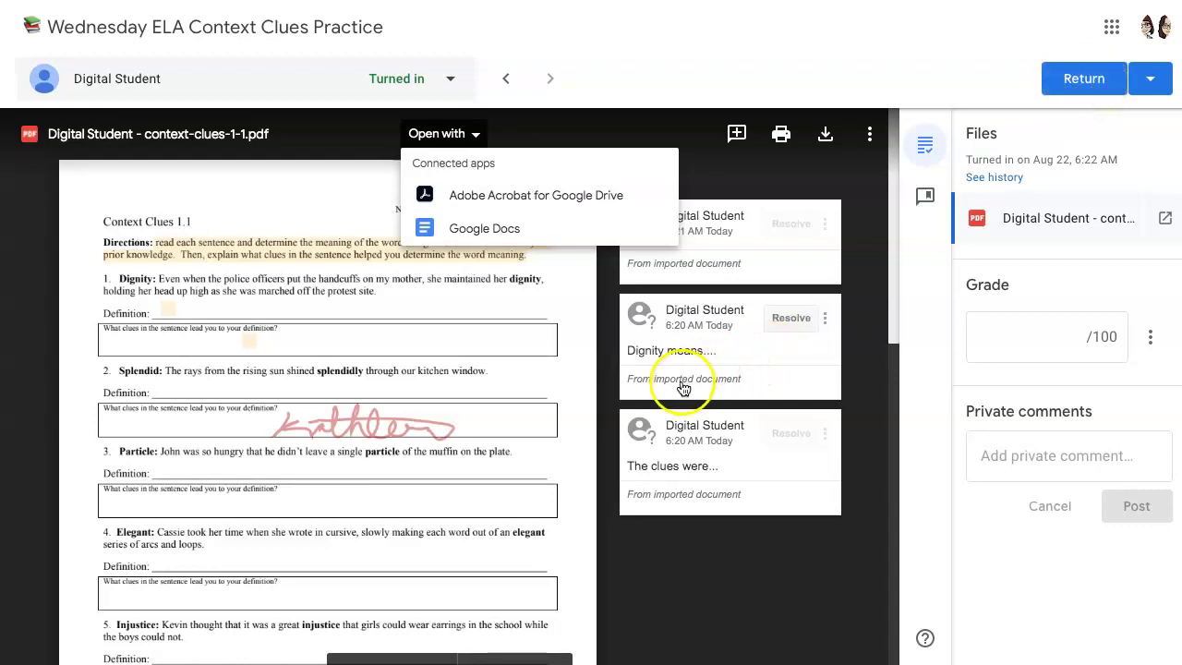
Reply "Good response!" to the student's "Dignity means...." comment.
left_click(691, 352)
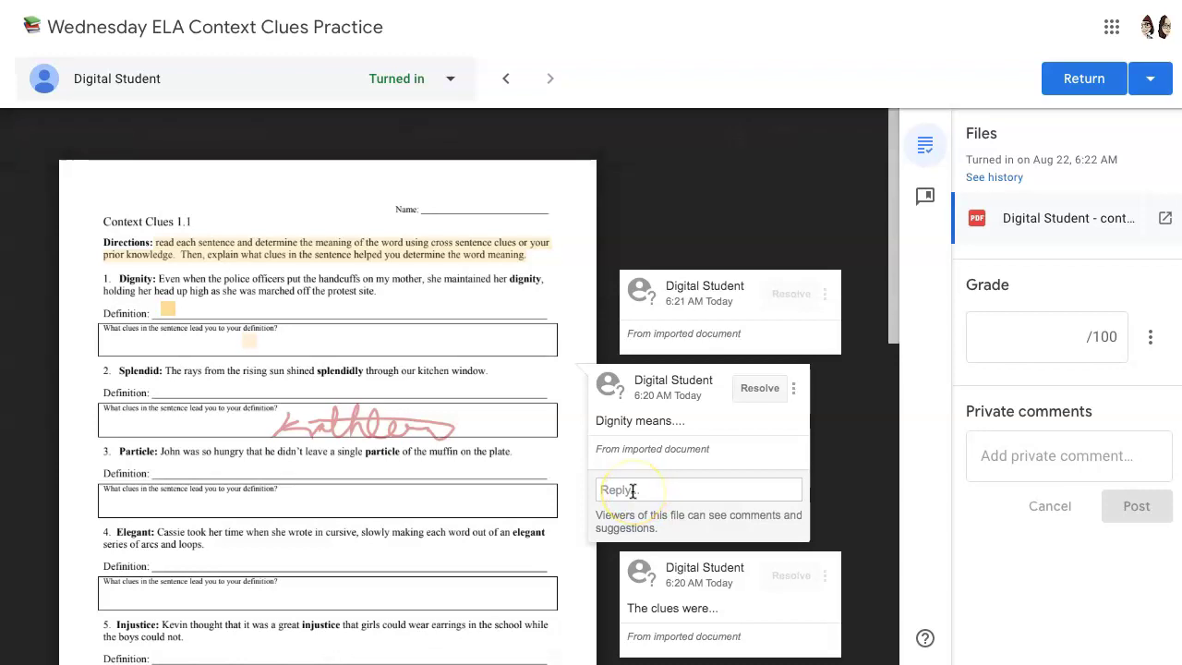
left_click(633, 490)
type("G")
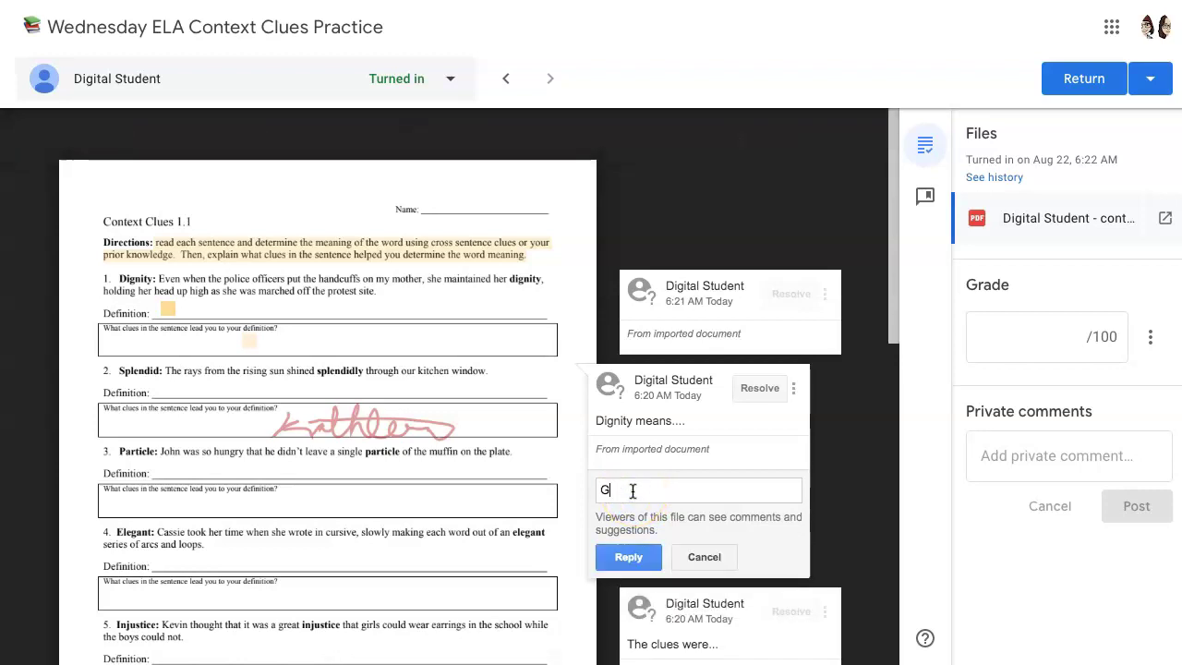
type("ood response!")
left_click(628, 557)
Reply to the "The clues were..." comment with the comment bank entry "This is incorrect; please revise.".
scroll(647, 554, "down", 2)
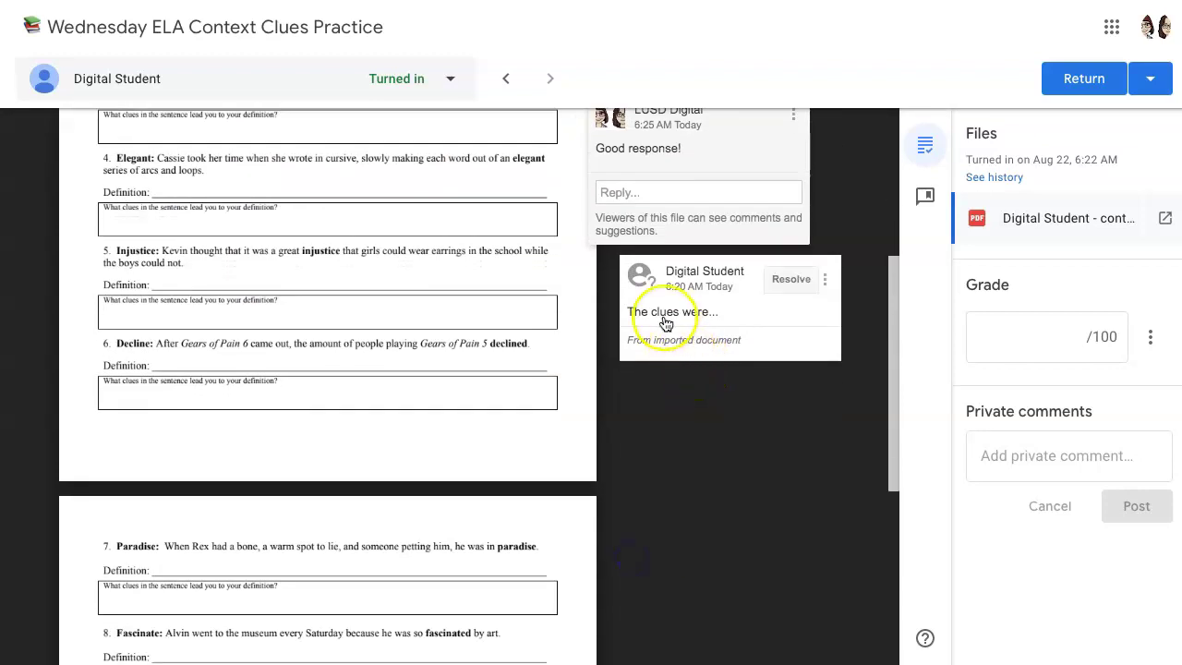
left_click(624, 392)
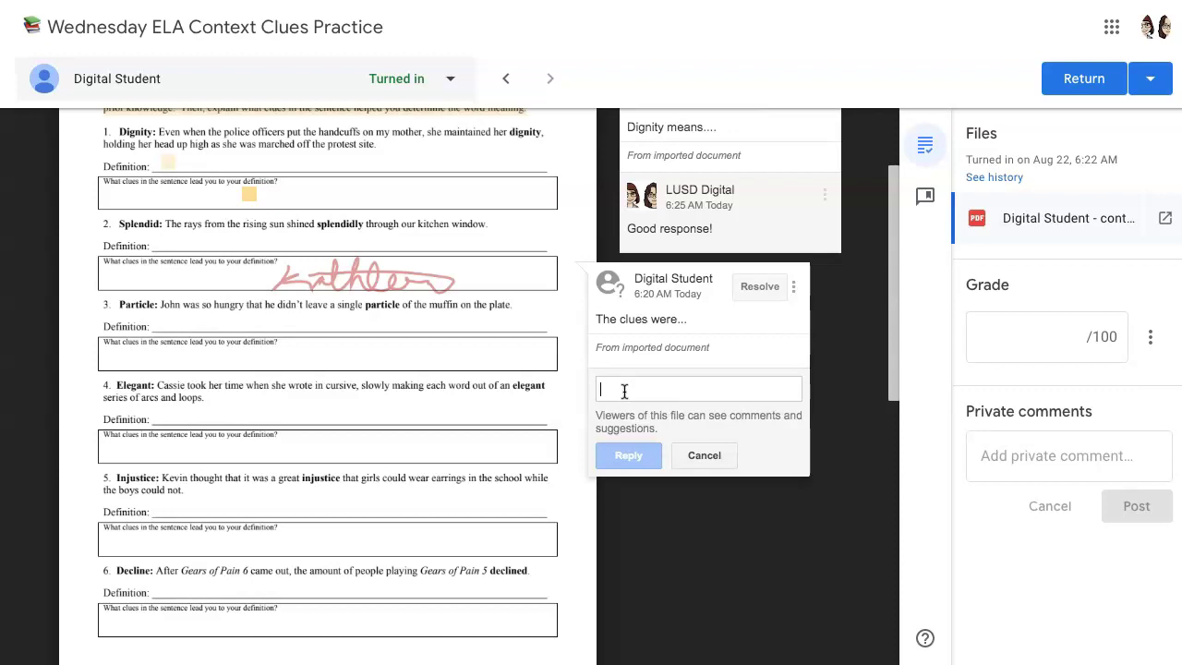
type("#")
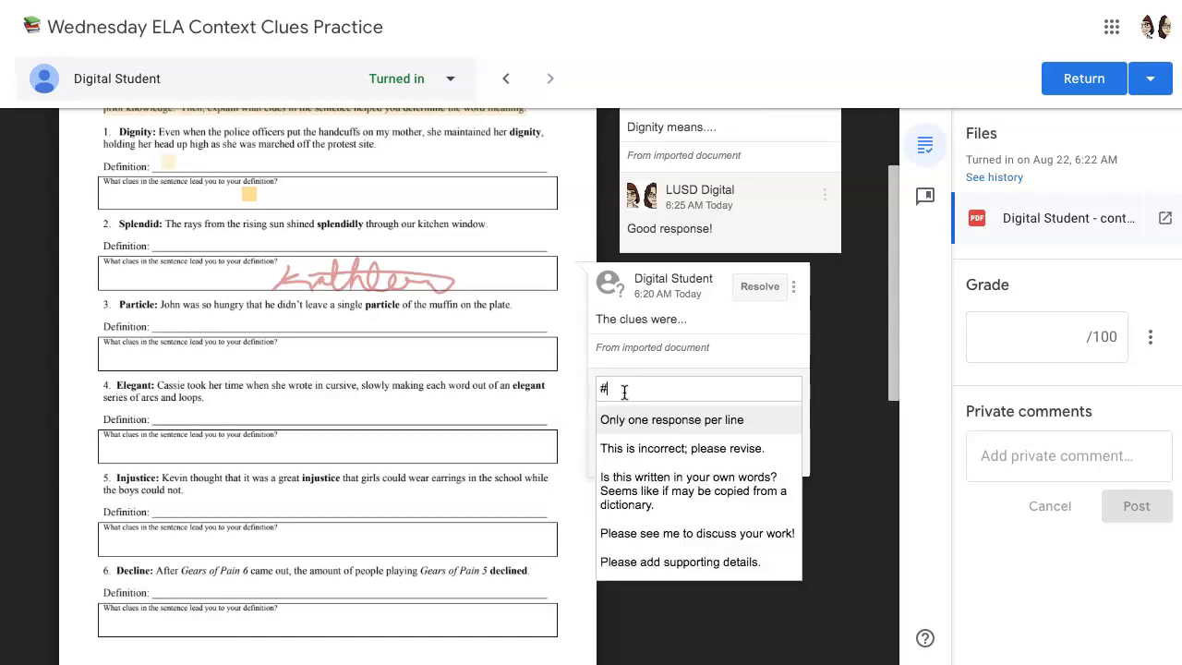
scroll(624, 392, "down", 1)
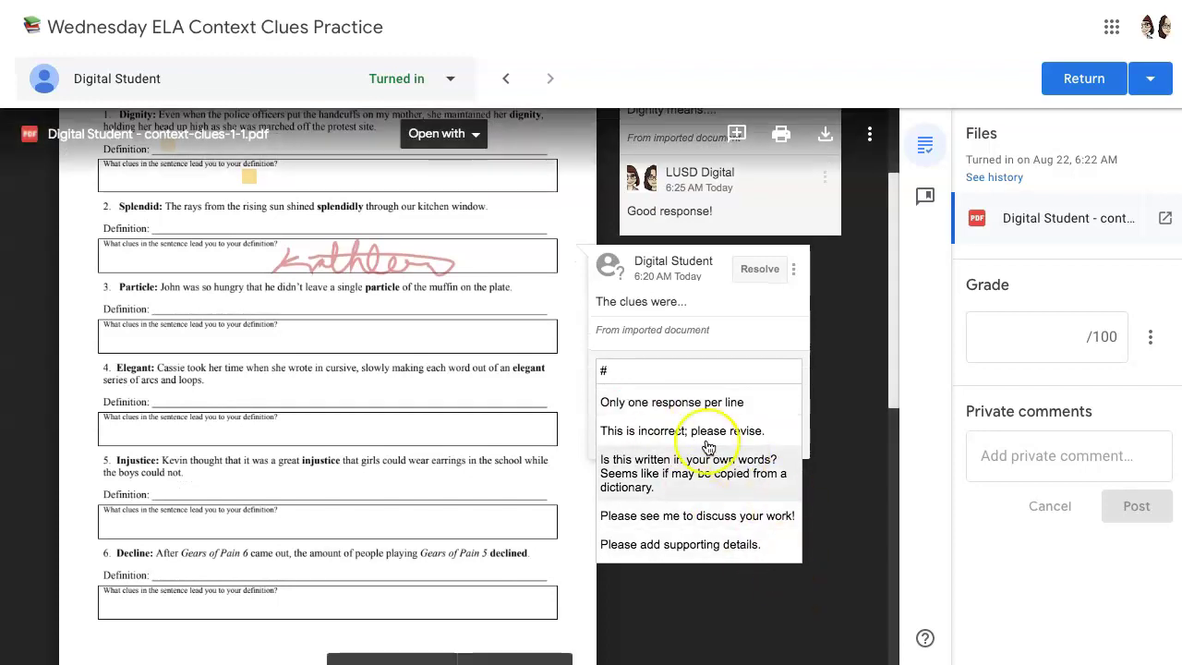
left_click(708, 428)
left_click(632, 436)
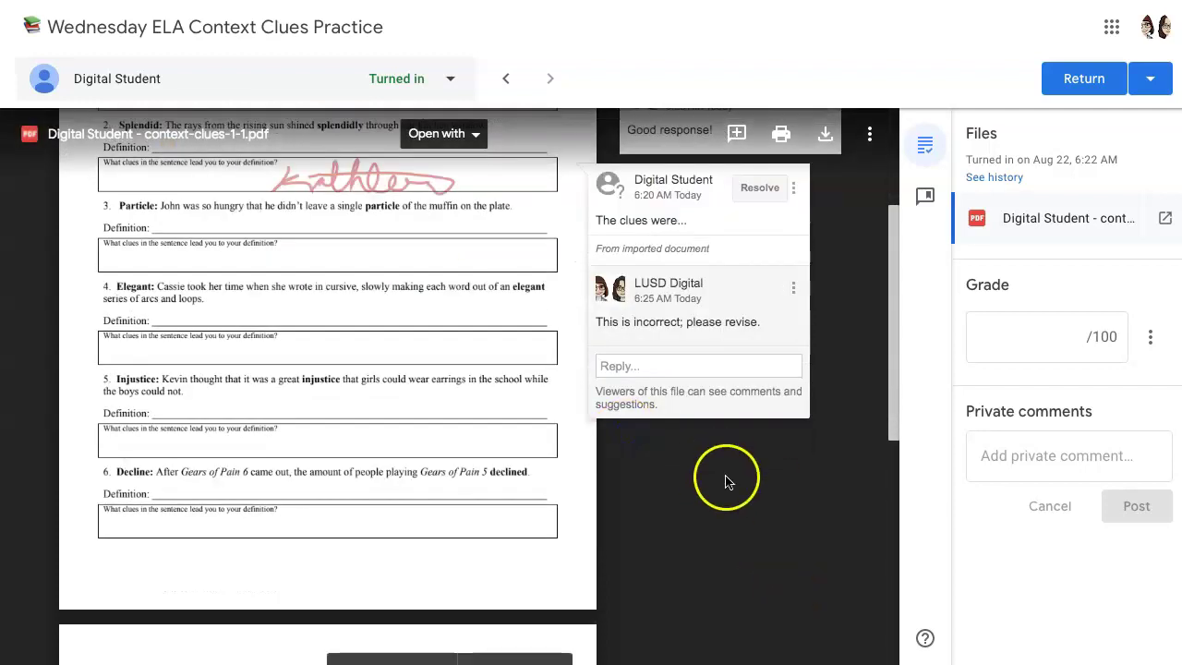
Return only this submission to the student without entering a grade.
scroll(724, 478, "up", 3)
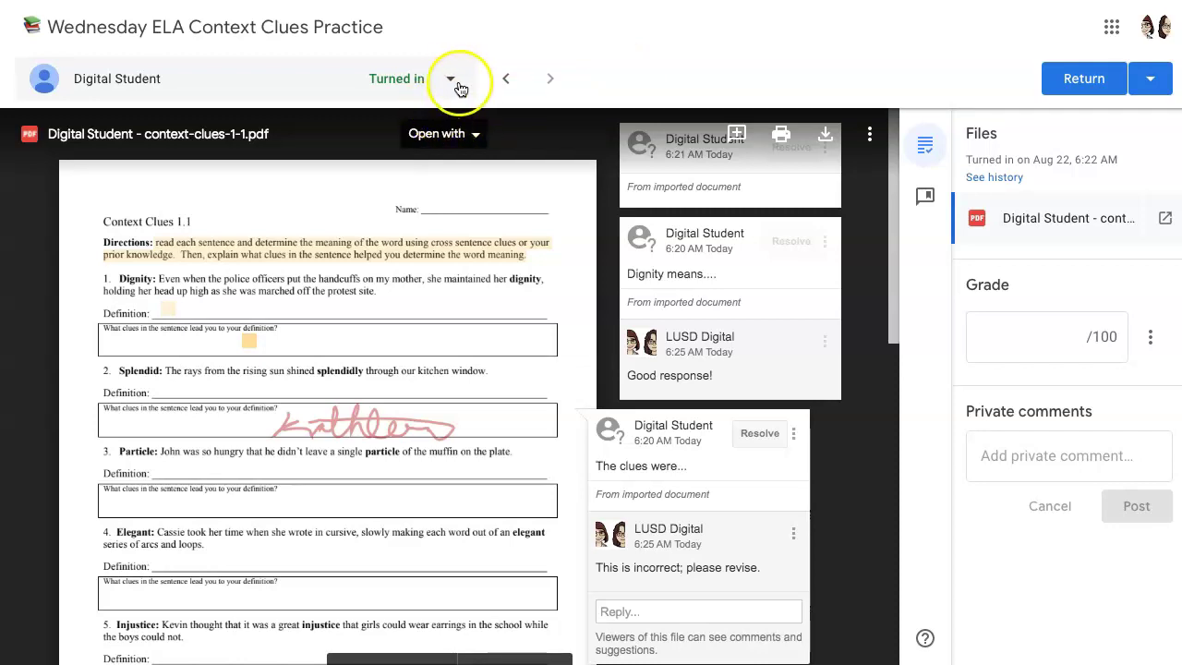
left_click(450, 79)
left_click(594, 61)
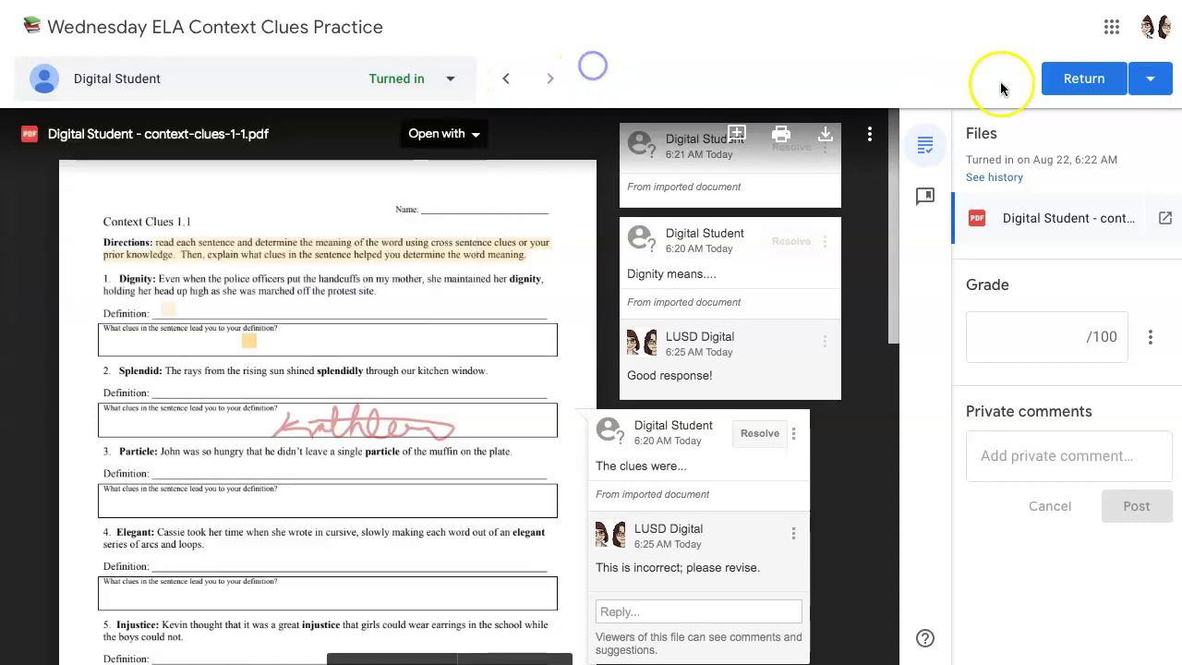
left_click(1154, 79)
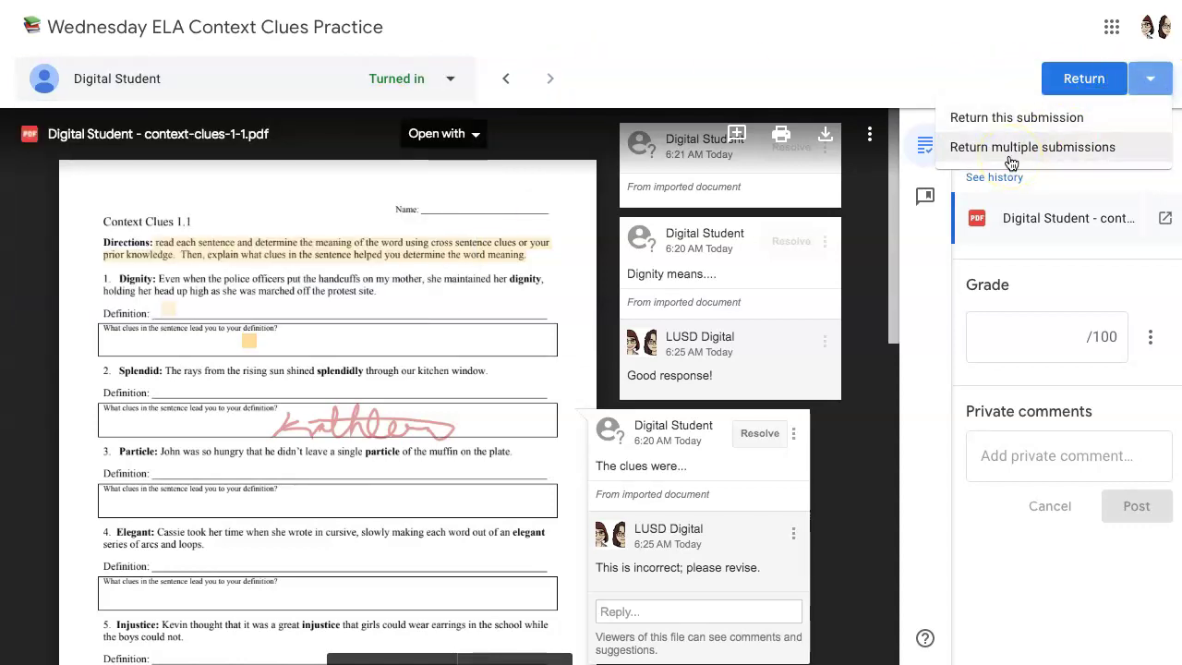
left_click(970, 124)
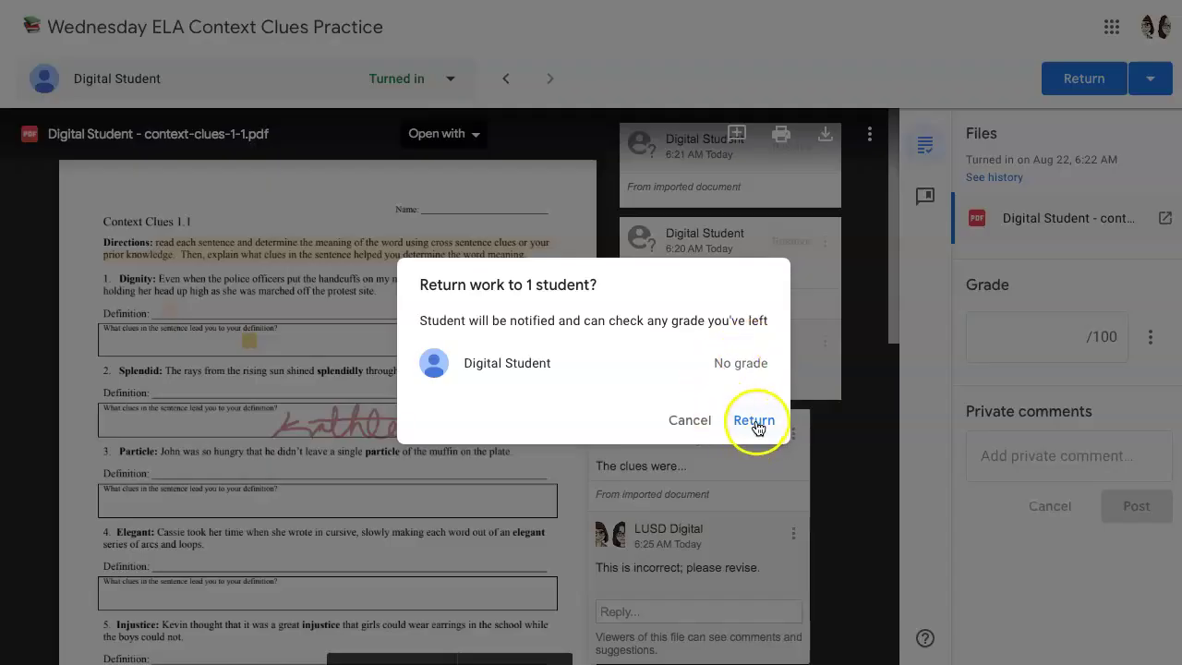
left_click(755, 420)
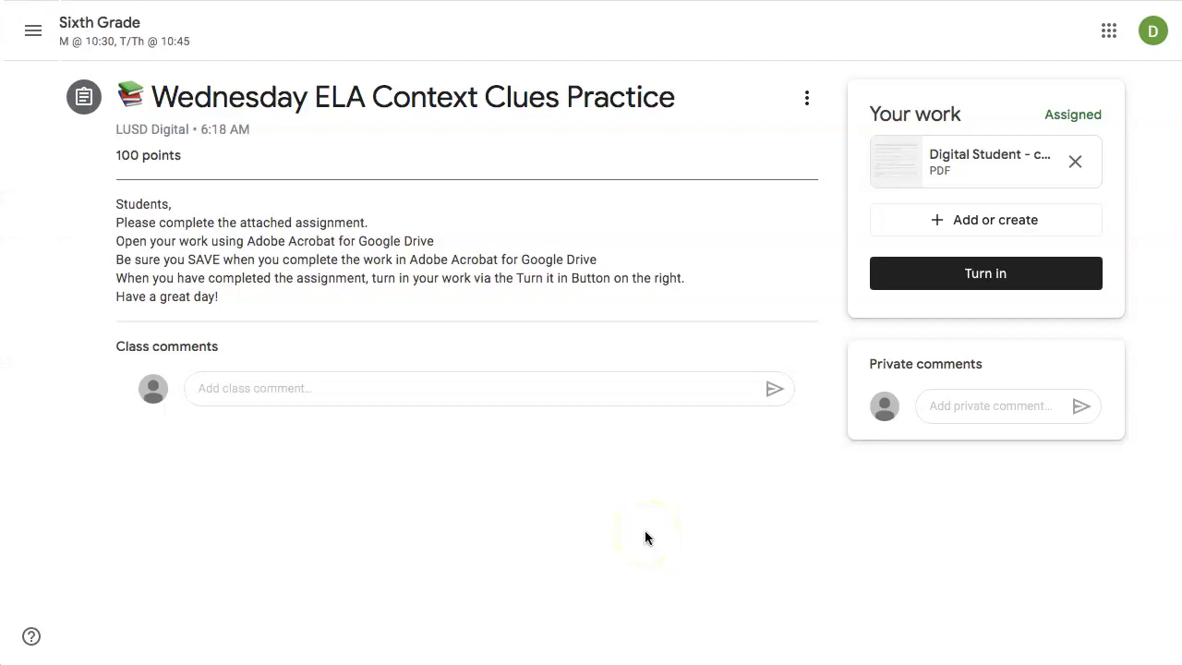
In the student's account, open the returned context-clues-1-1 PDF with Adobe Acrobat for Google Drive.
left_click(955, 158)
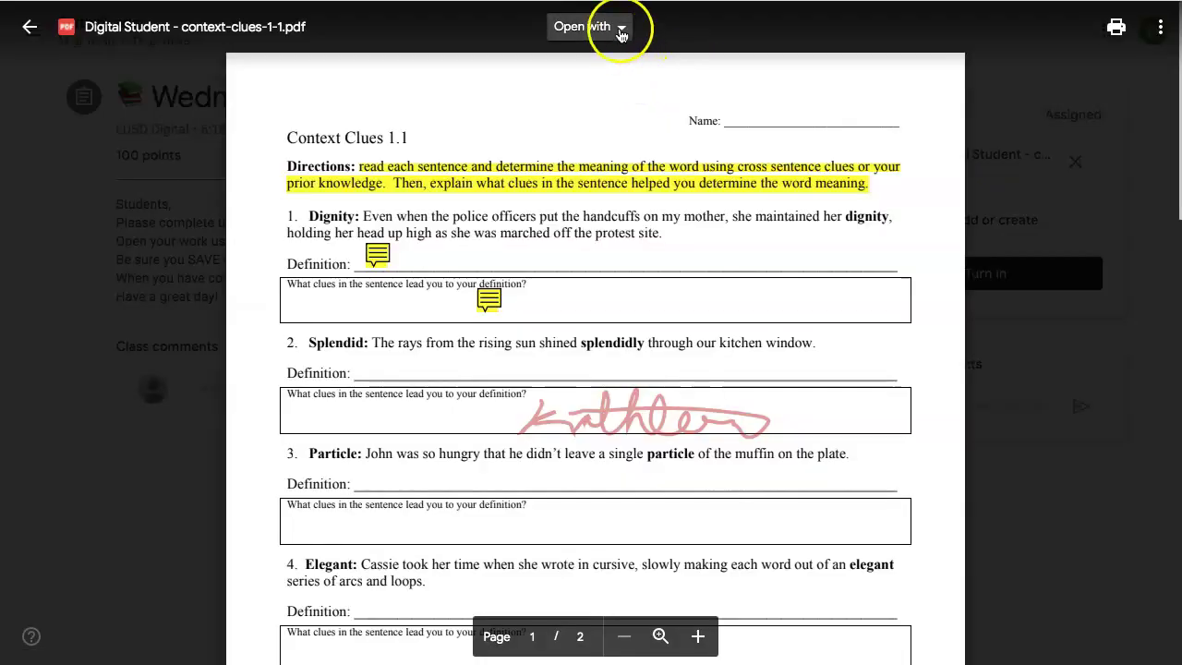
left_click(621, 32)
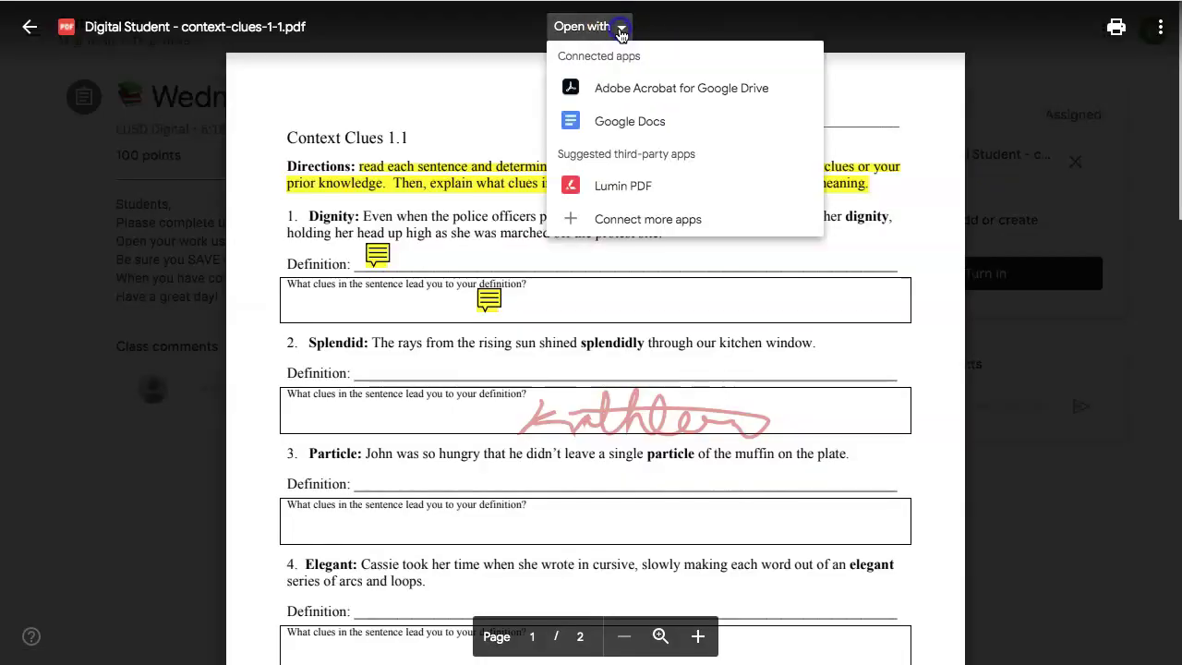
left_click(615, 92)
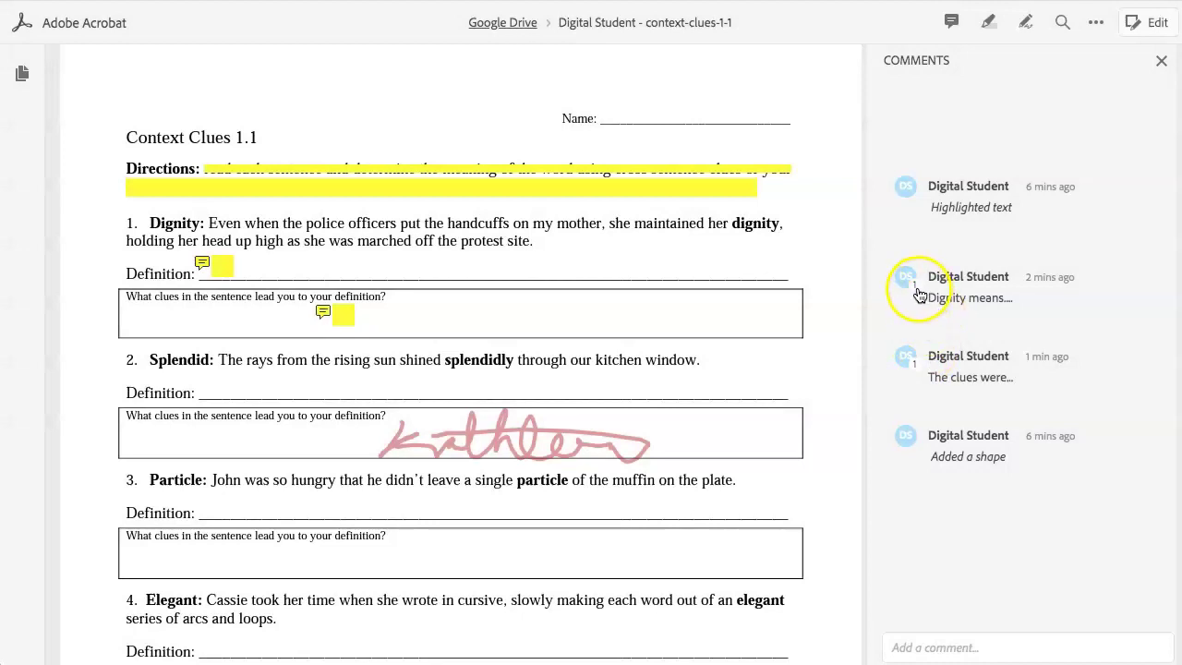
Read the teacher's replies to the "Dignity means...." and "The clues were..." comments.
scroll(920, 294, "down", 1)
left_click(967, 252)
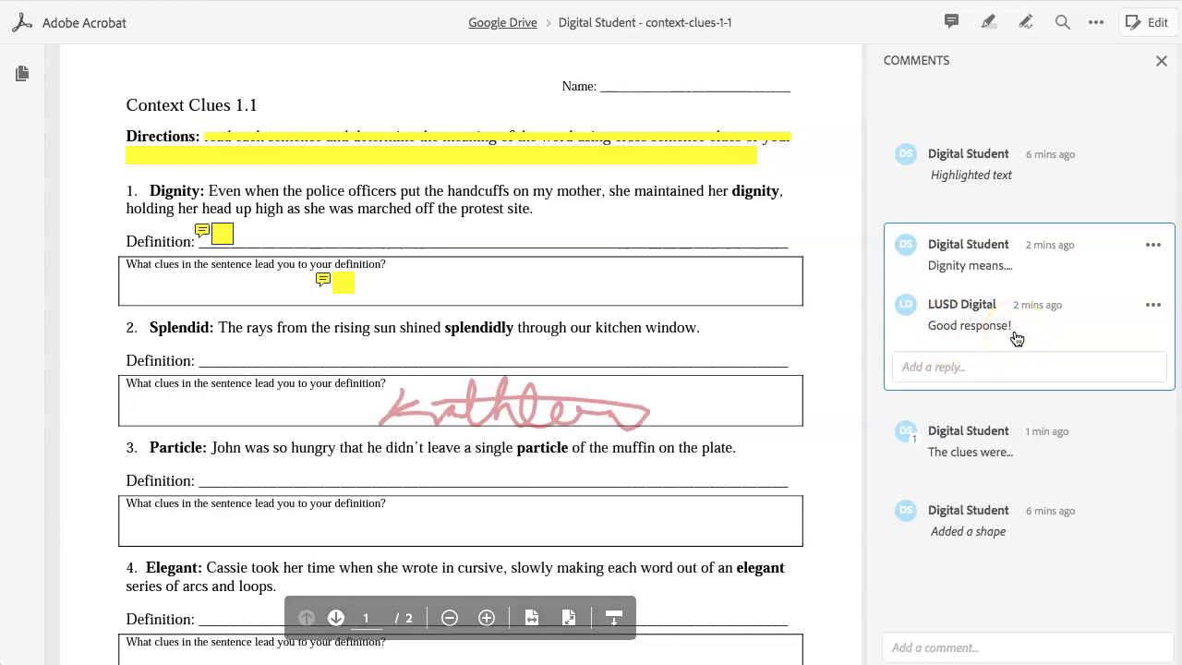
left_click(979, 432)
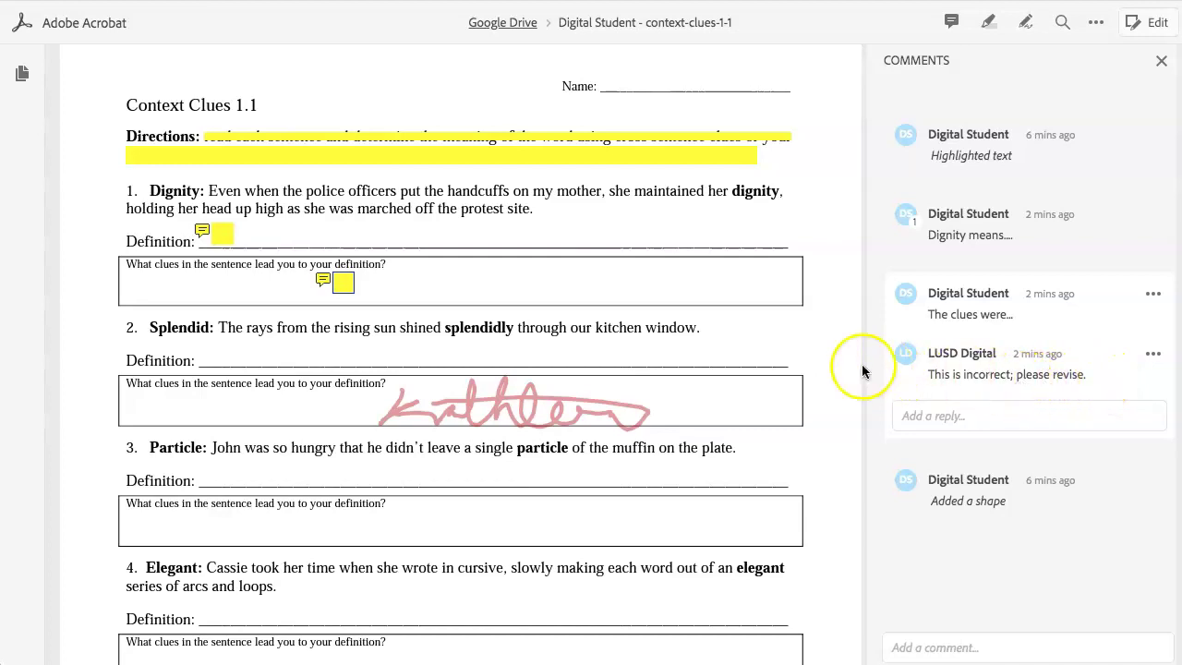
Edit the student's "The clues were..." comment, post it again with the same text, and save the PDF.
left_click(971, 314)
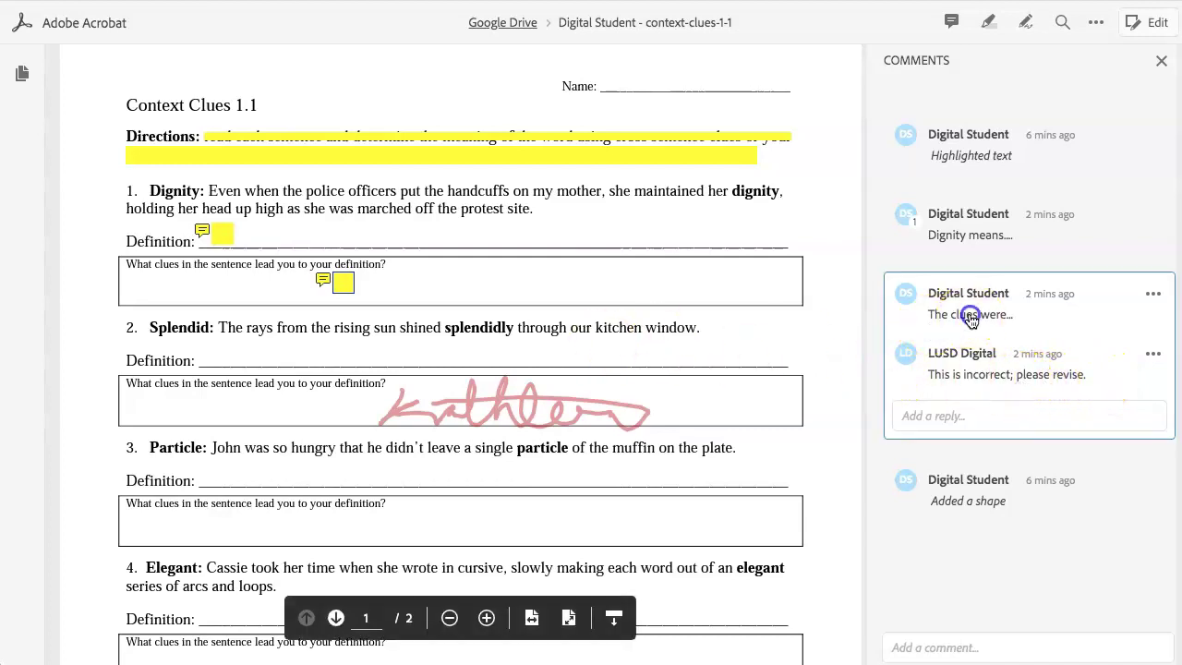
left_click(1153, 295)
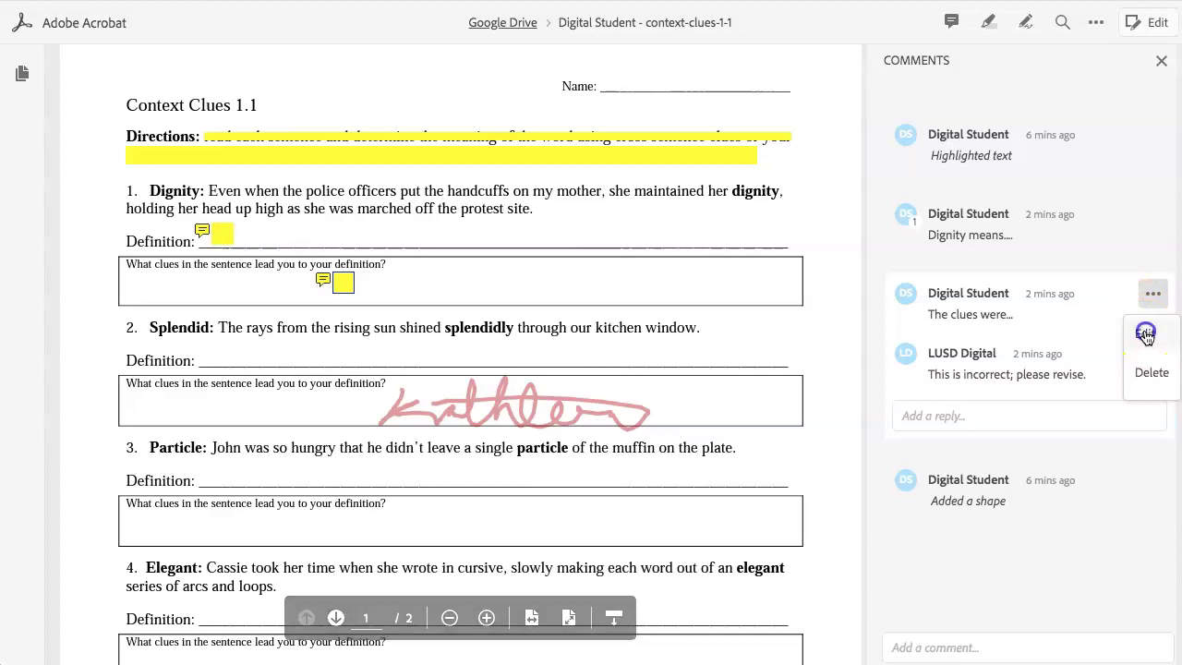
left_click(1145, 334)
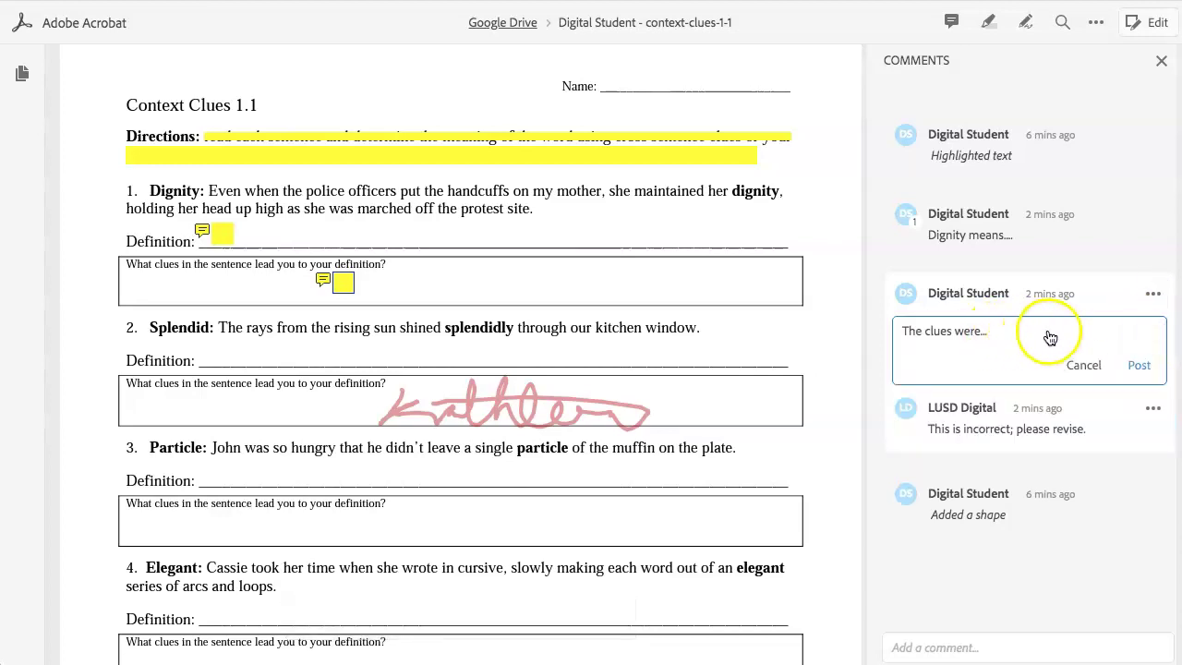
left_click(1141, 365)
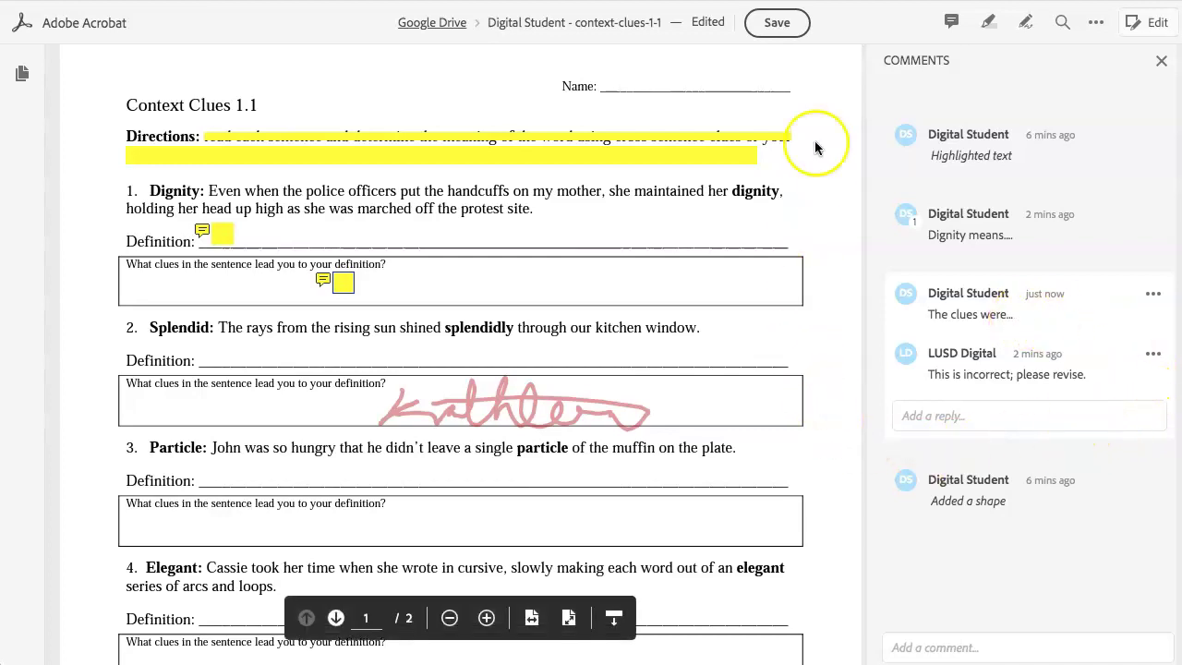
left_click(774, 26)
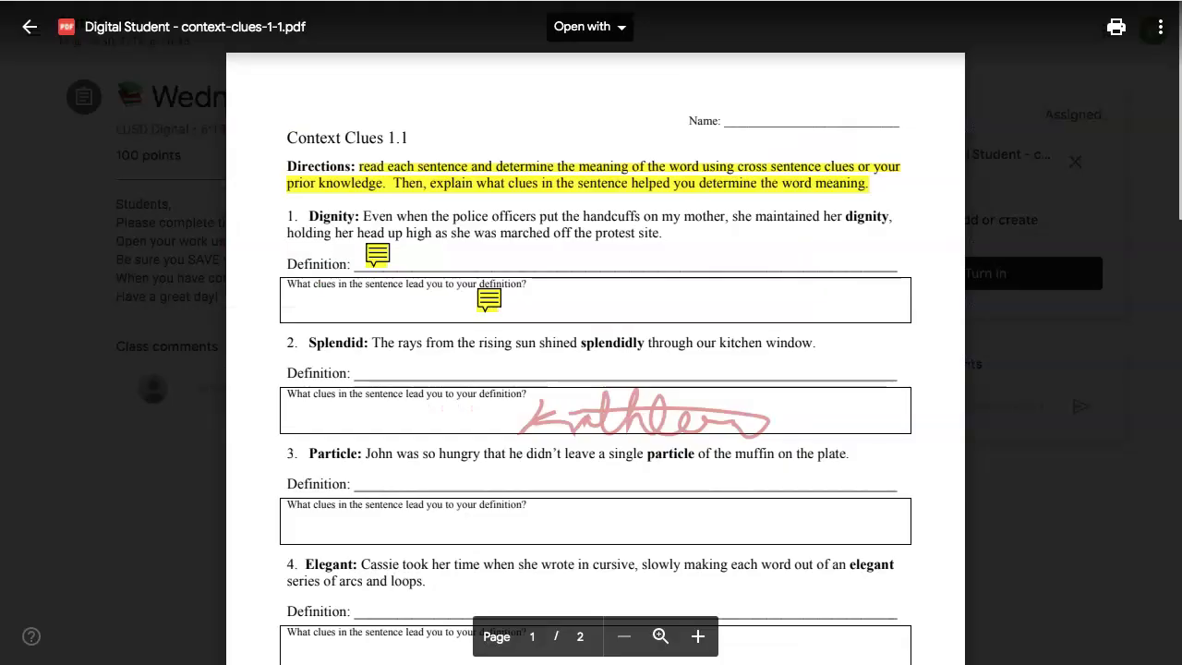
Return to the Wednesday ELA Context Clues Practice assignment and turn in the revised context-clues-1-1 PDF.
left_click(18, 41)
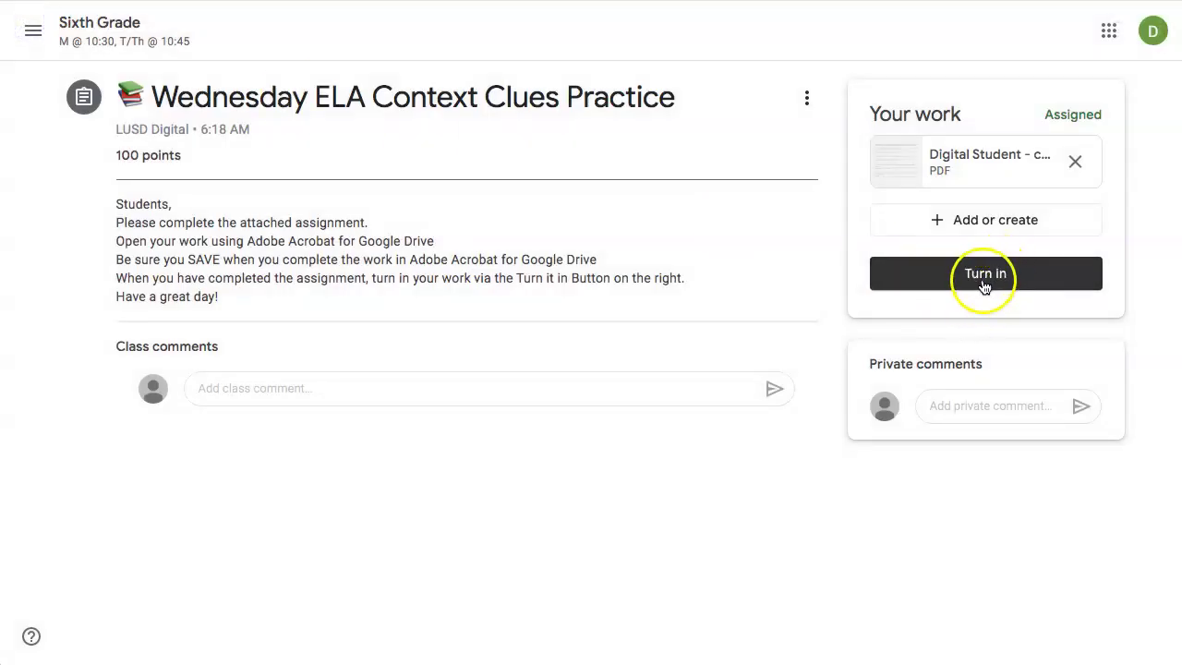
left_click(985, 278)
left_click(829, 399)
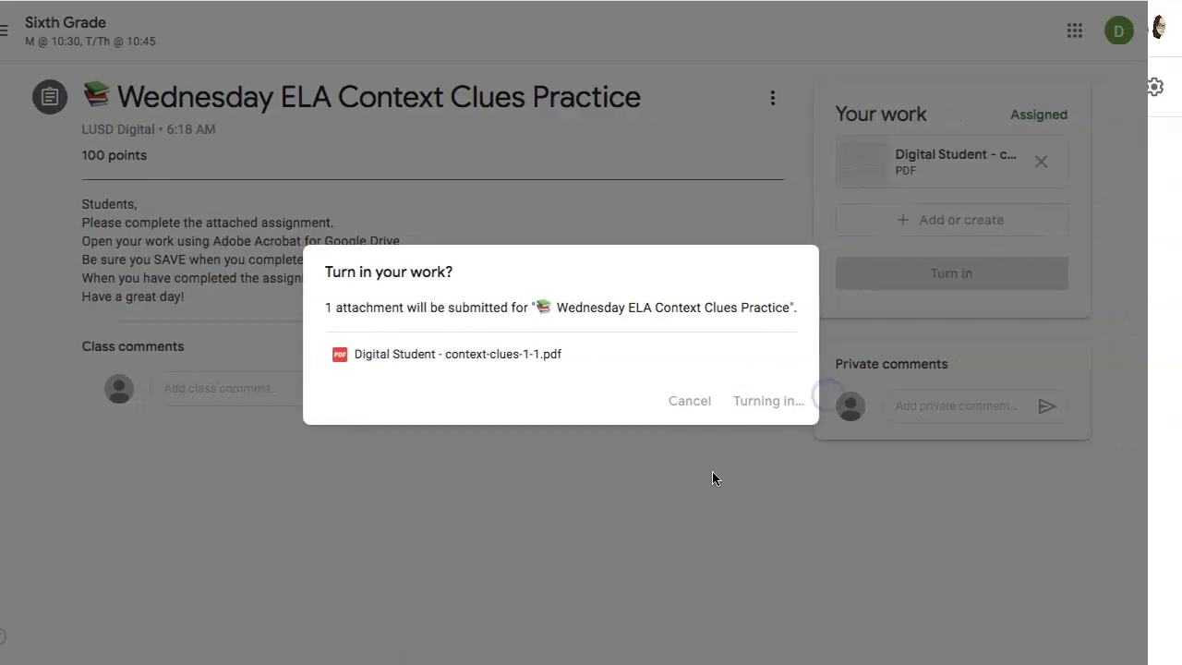